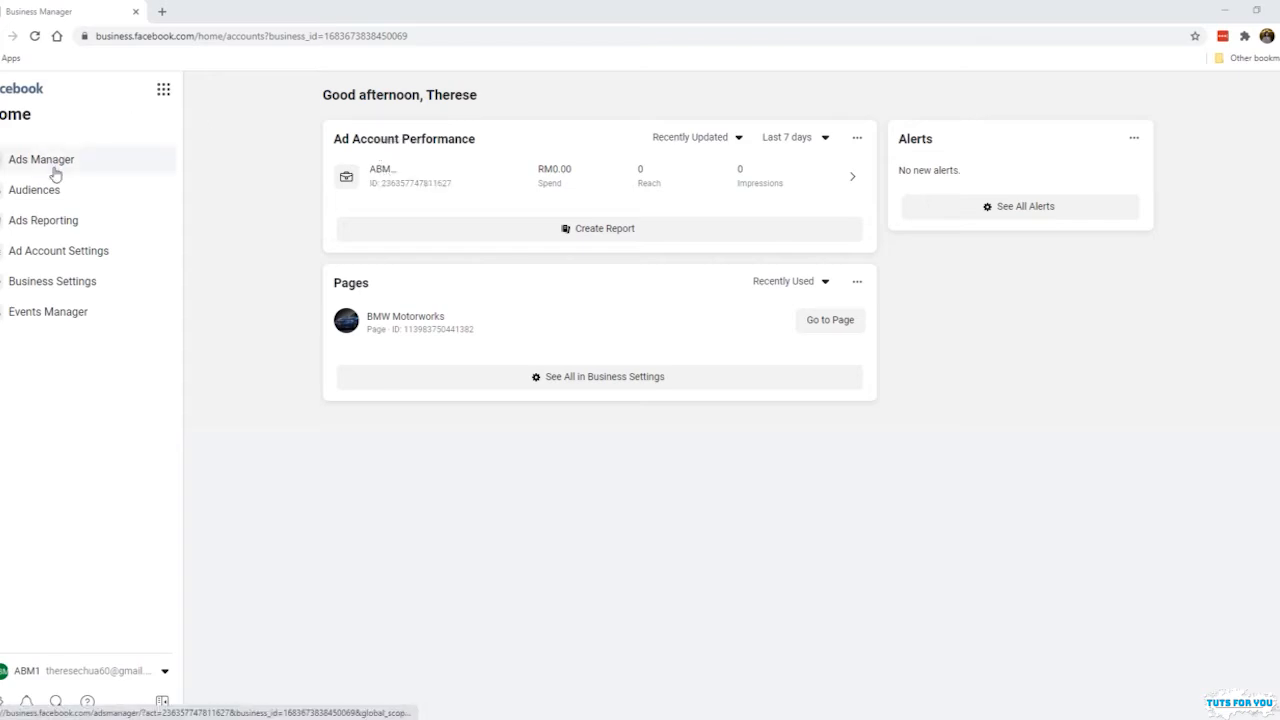
Step: Open the ABM1 ad account's campaigns in Ads Manager and bring up column customization for the campaign table
click(378, 180)
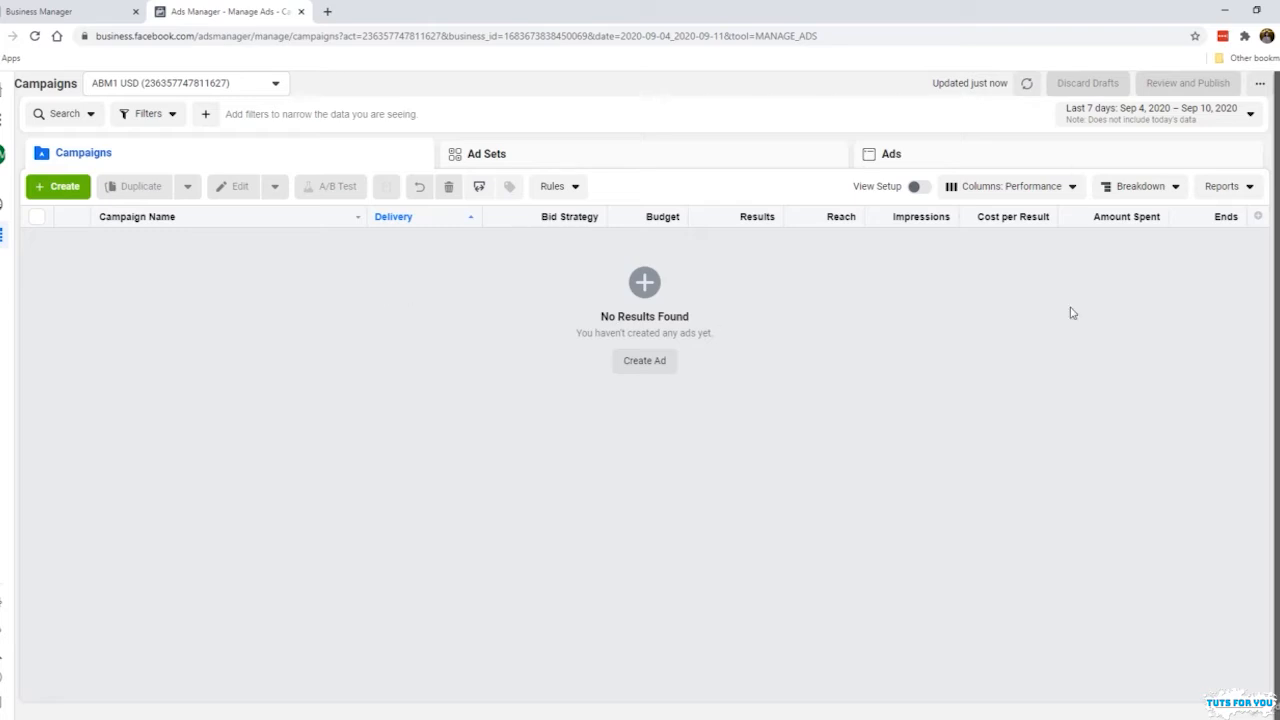
click(1008, 190)
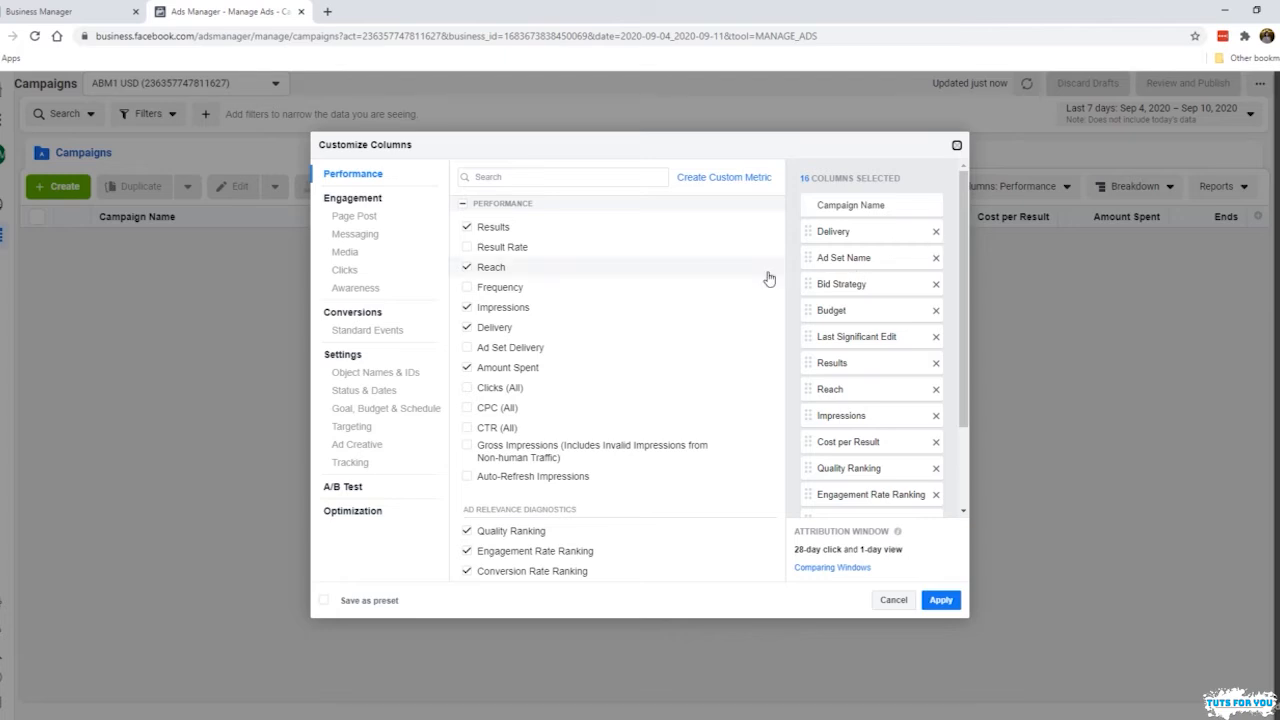
mouse_move(768, 278)
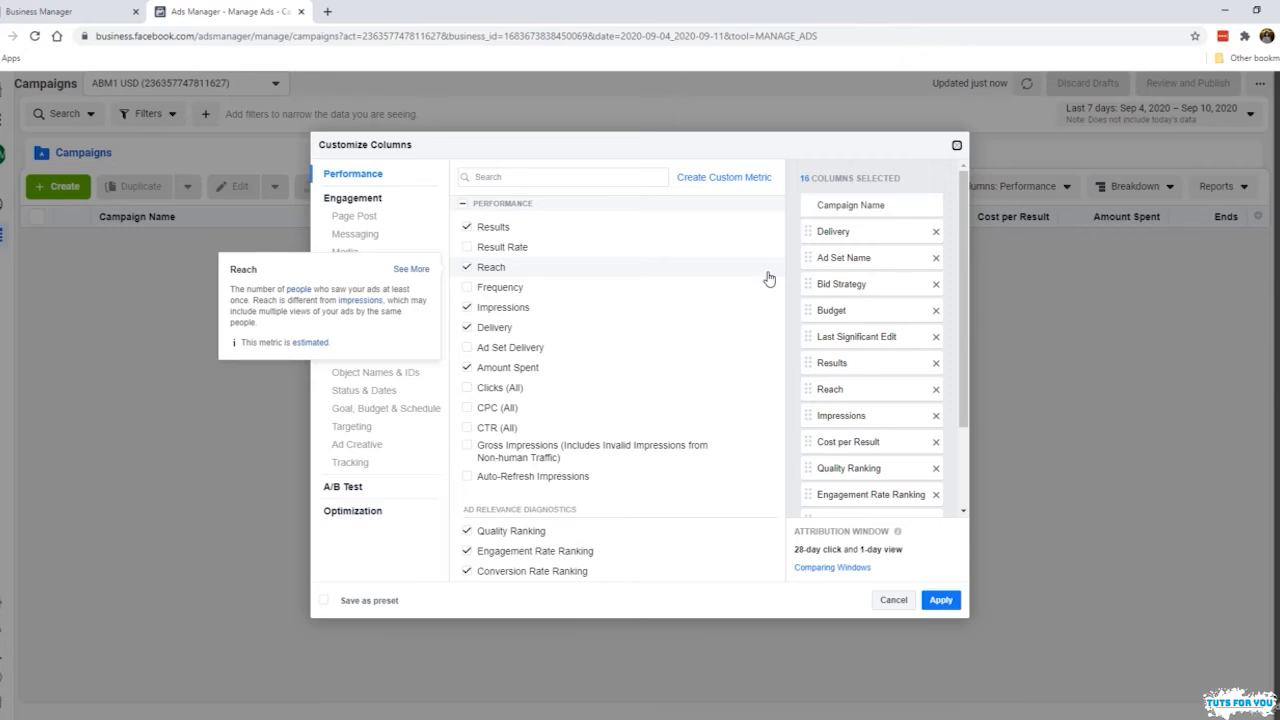
Step: Remove every removable column from the selected columns, from Delivery through Schedule, keeping only Campaign Name
click(937, 234)
click(937, 234)
click(937, 234)
click(937, 234)
click(937, 234)
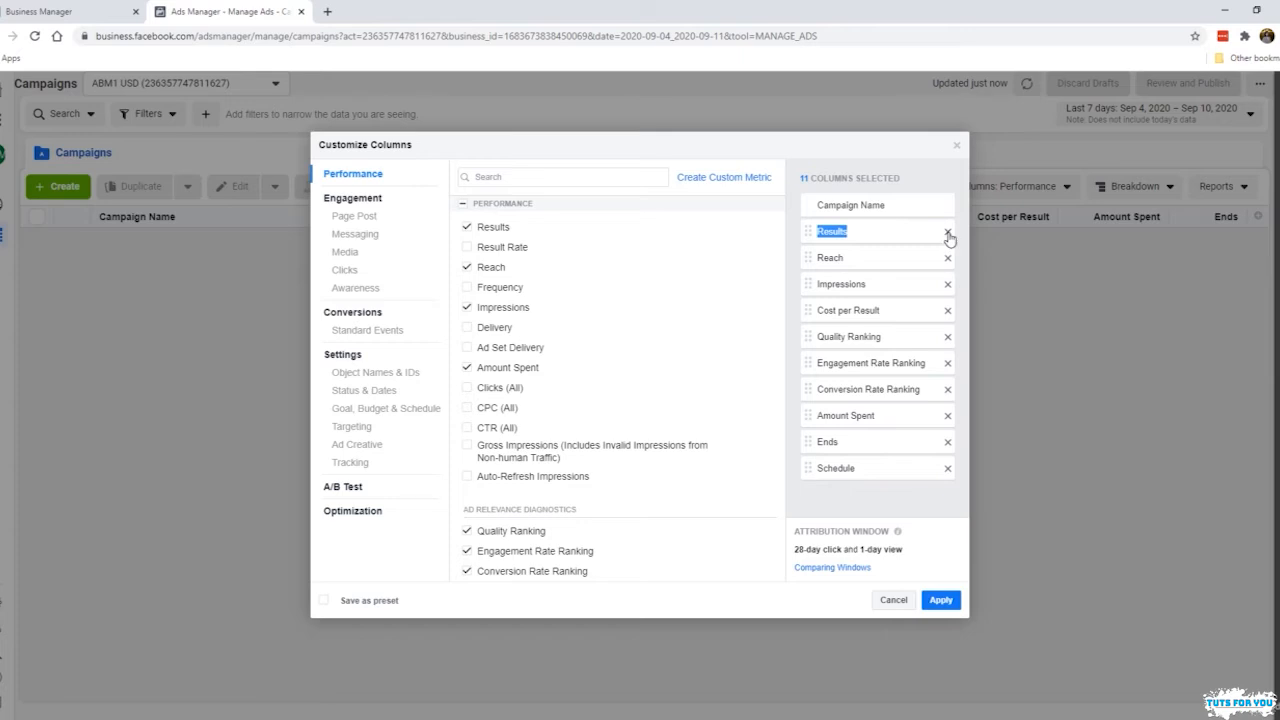
click(947, 233)
click(947, 233)
click(947, 233)
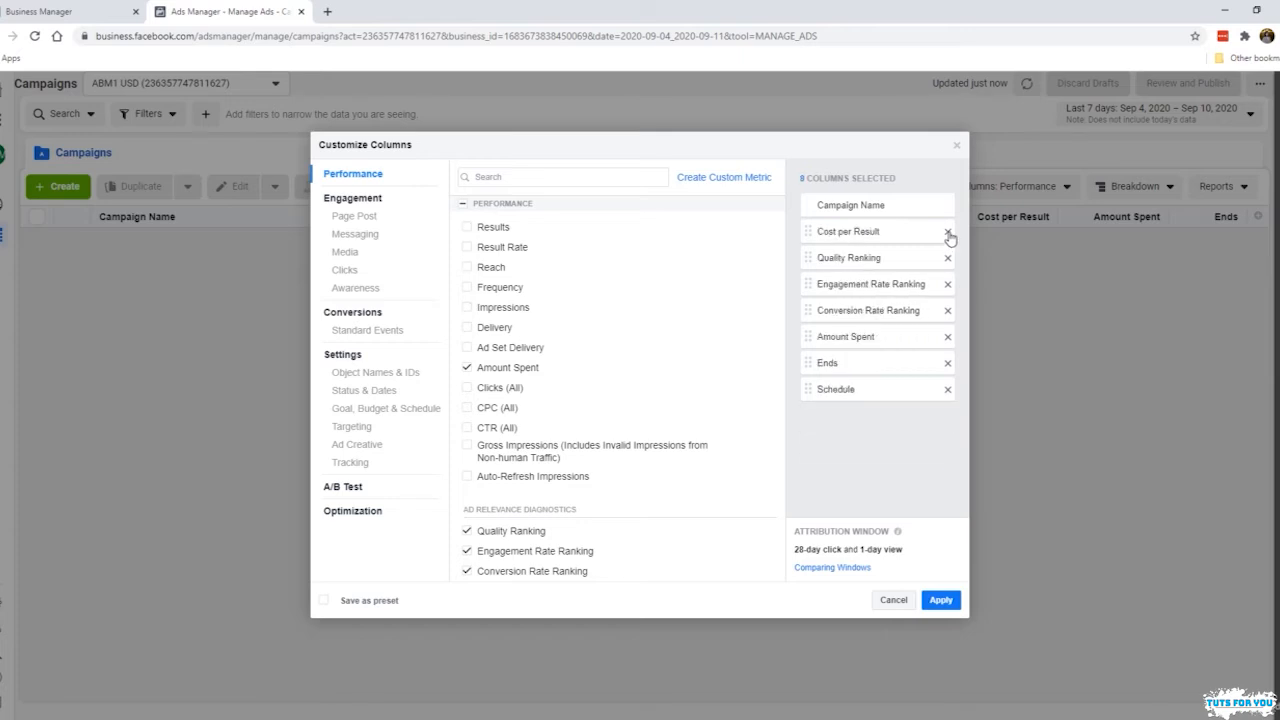
click(947, 233)
click(947, 233)
click(947, 233)
click(947, 233)
click(948, 233)
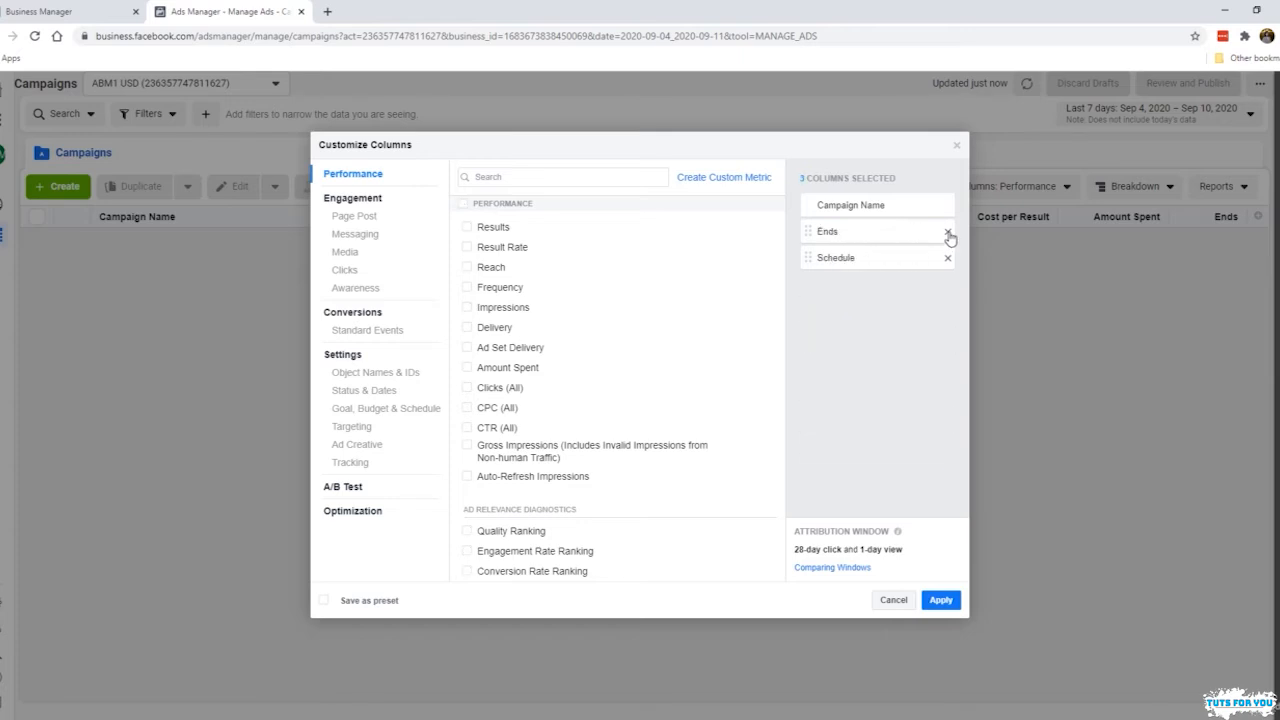
click(948, 233)
click(948, 233)
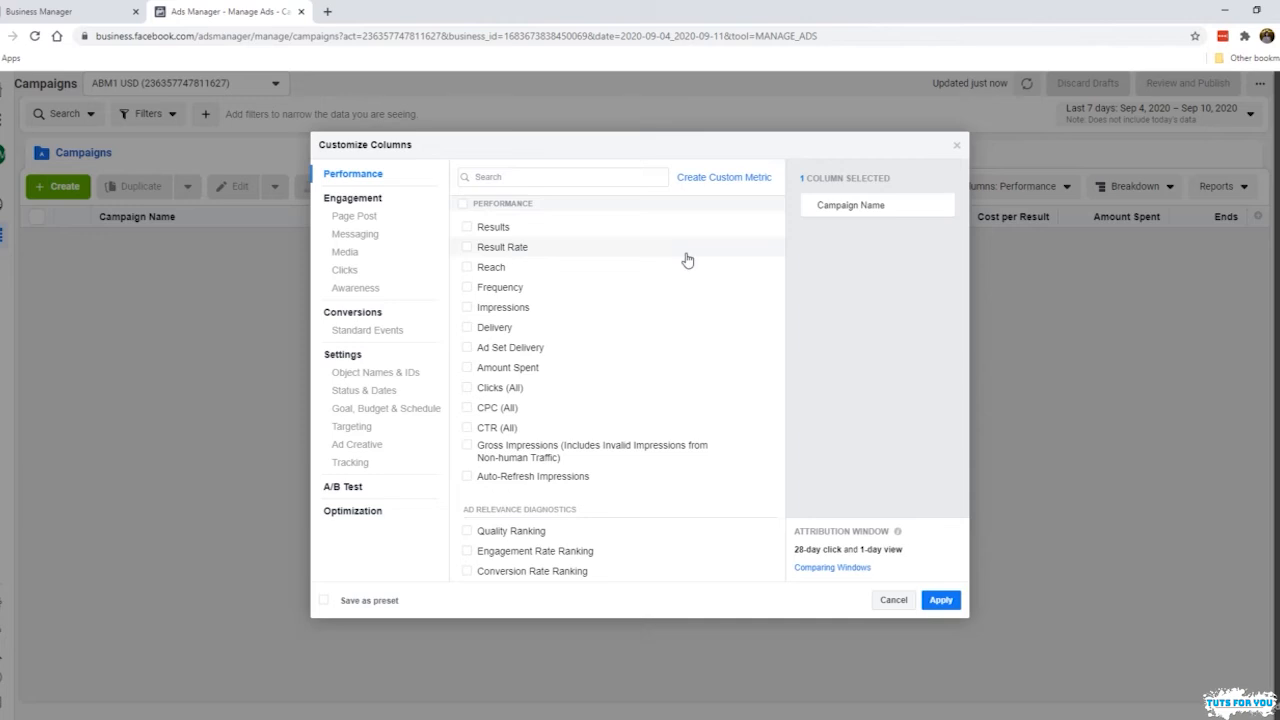
Step: Add the Ad Set Delivery metric to the selected columns
mouse_move(687, 260)
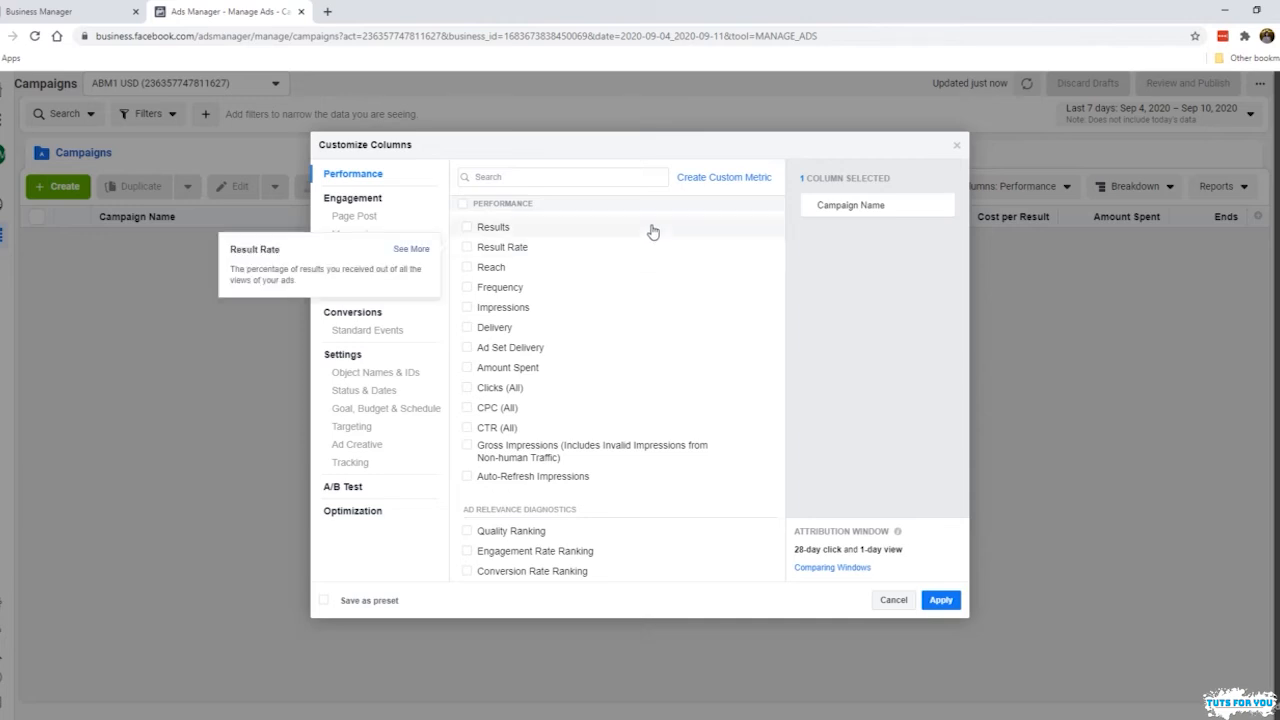
click(623, 176)
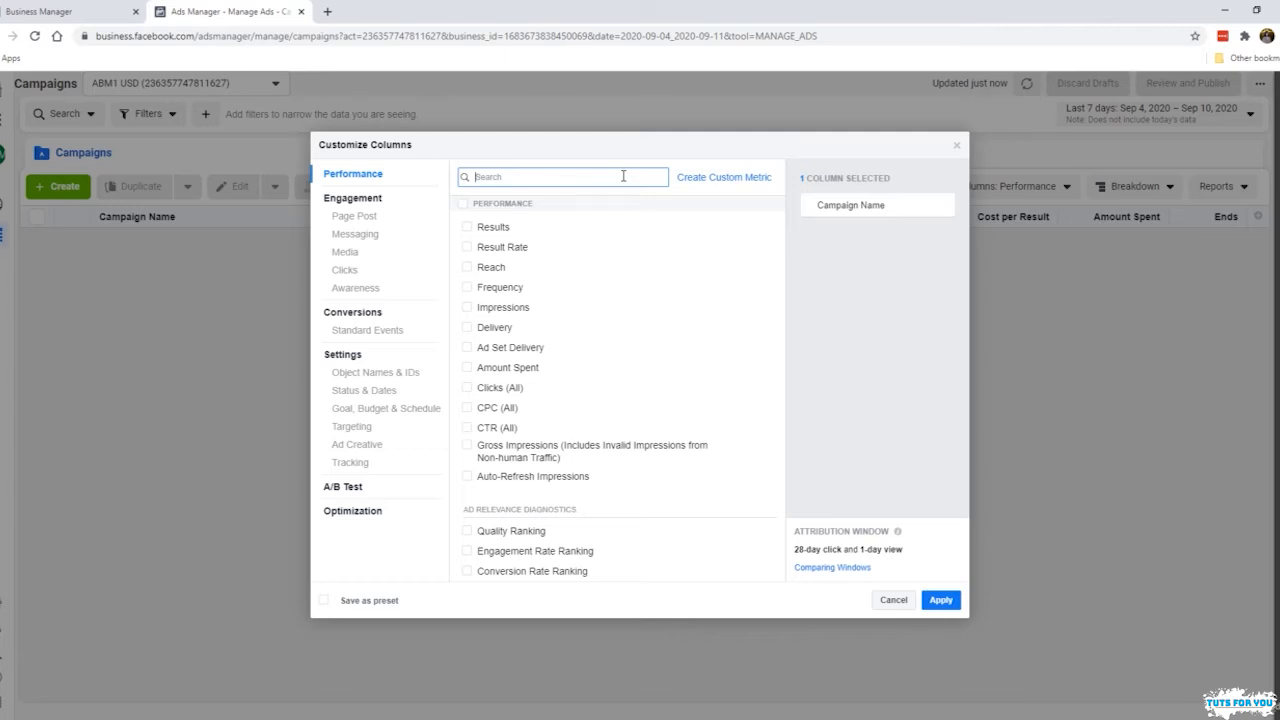
click(515, 349)
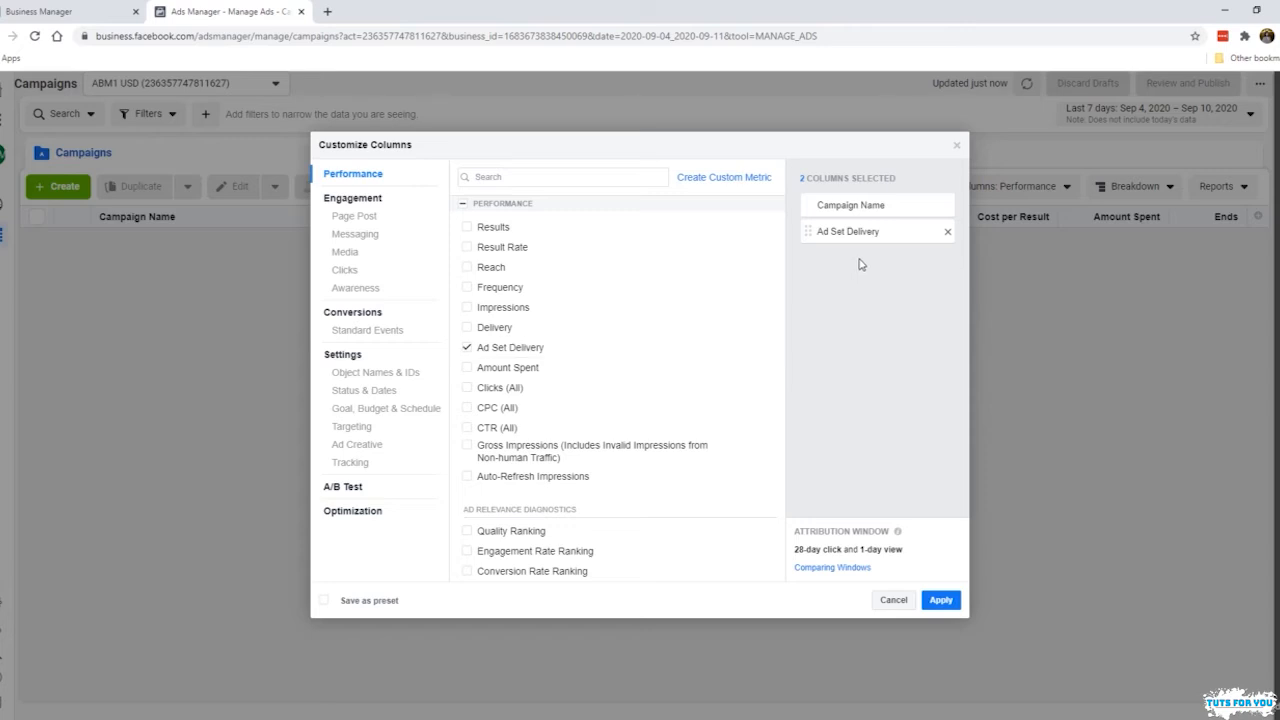
Step: Search the available metrics for "budg" and add Budget to the selected columns
click(616, 180)
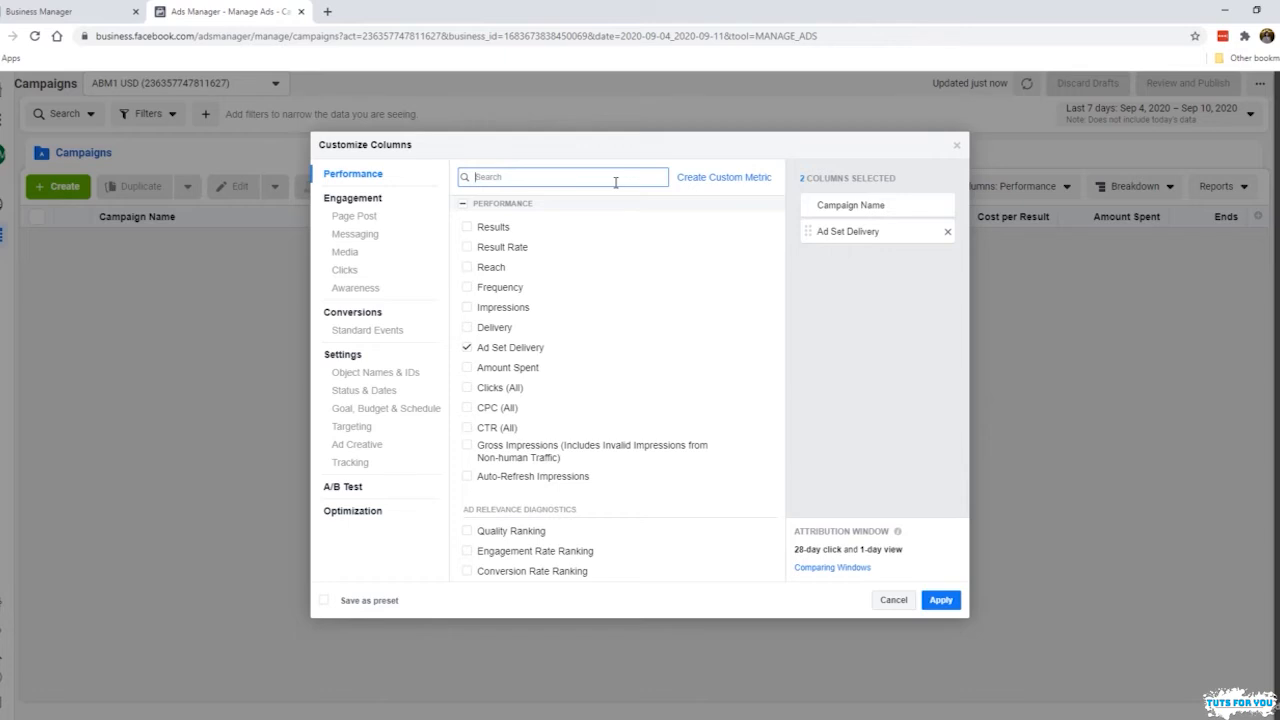
text(bu)
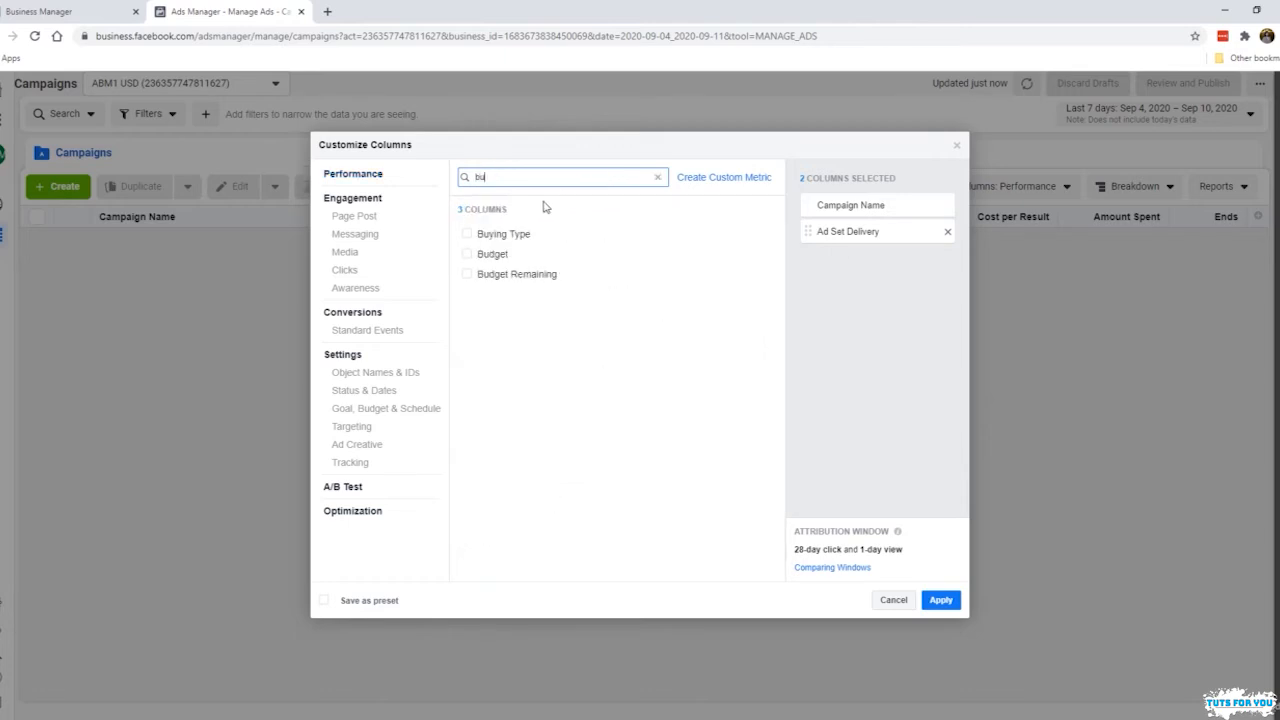
key(BackSpace)
key(BackSpace)
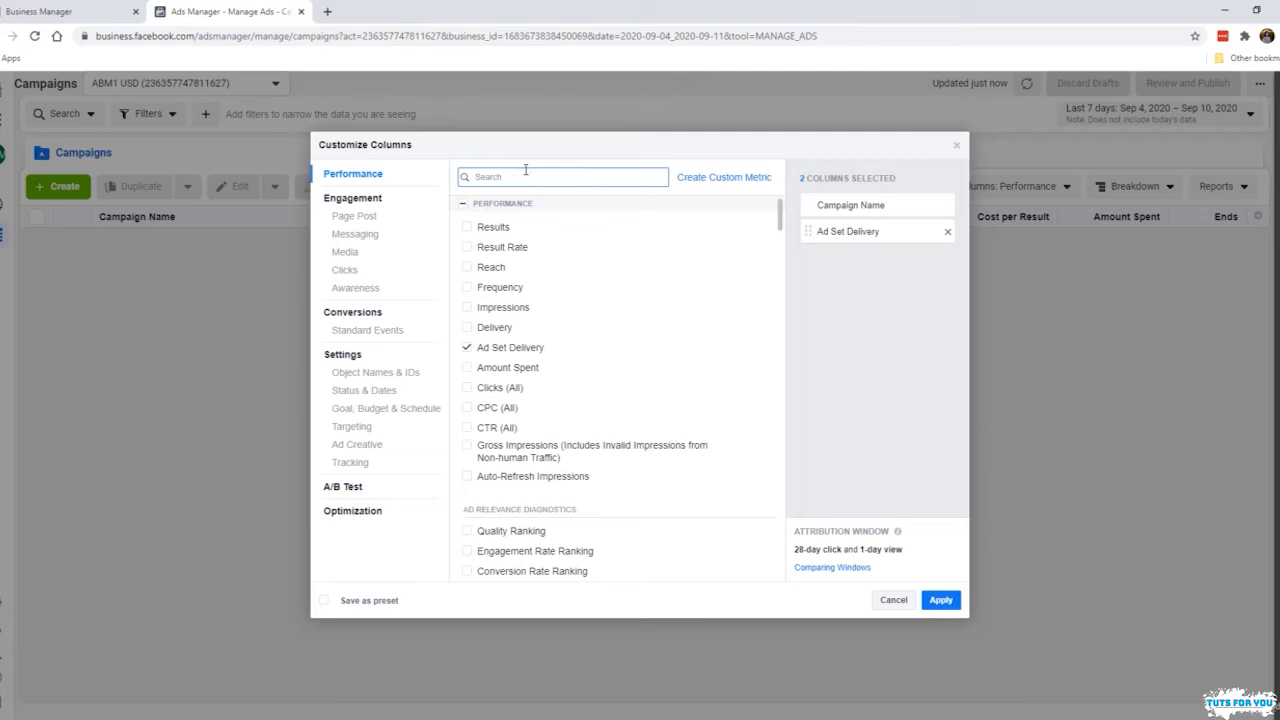
mouse_move(781, 222)
mouse_down()
mouse_move(771, 537)
mouse_move(791, 551)
mouse_move(812, 274)
mouse_move(785, 205)
mouse_up()
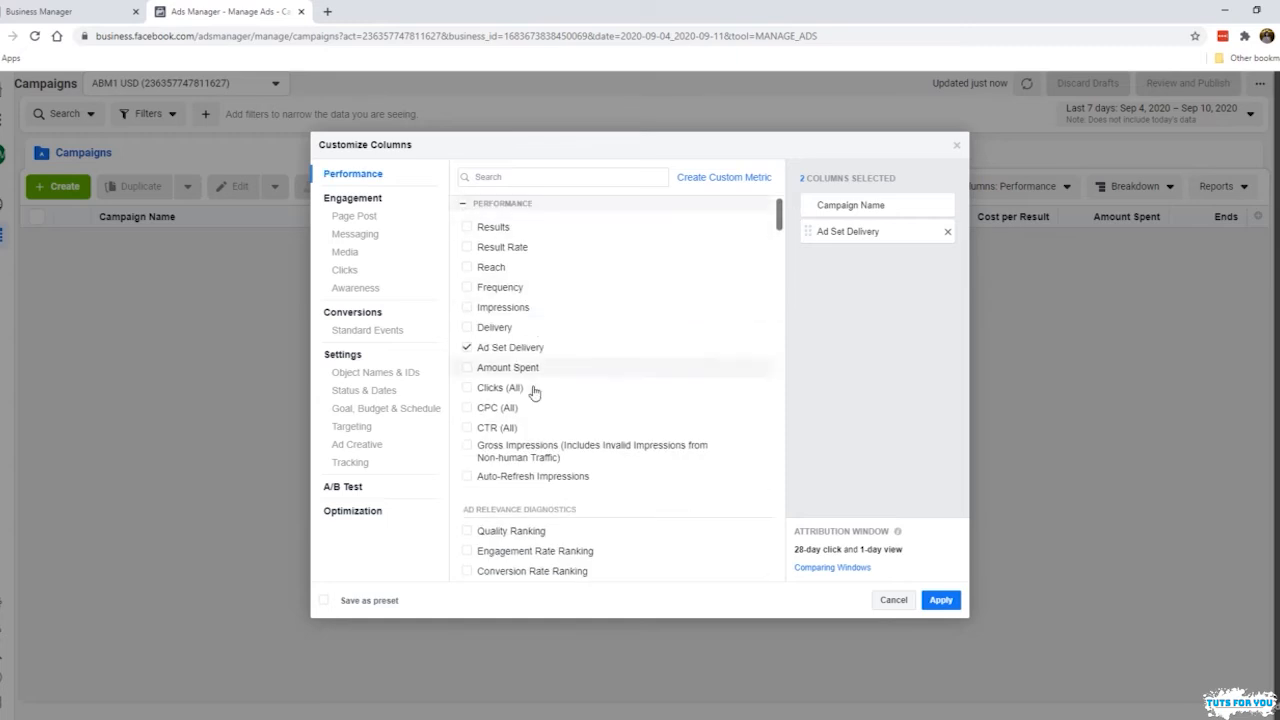
mouse_move(782, 218)
mouse_down()
mouse_move(760, 535)
mouse_move(776, 203)
mouse_up()
click(501, 176)
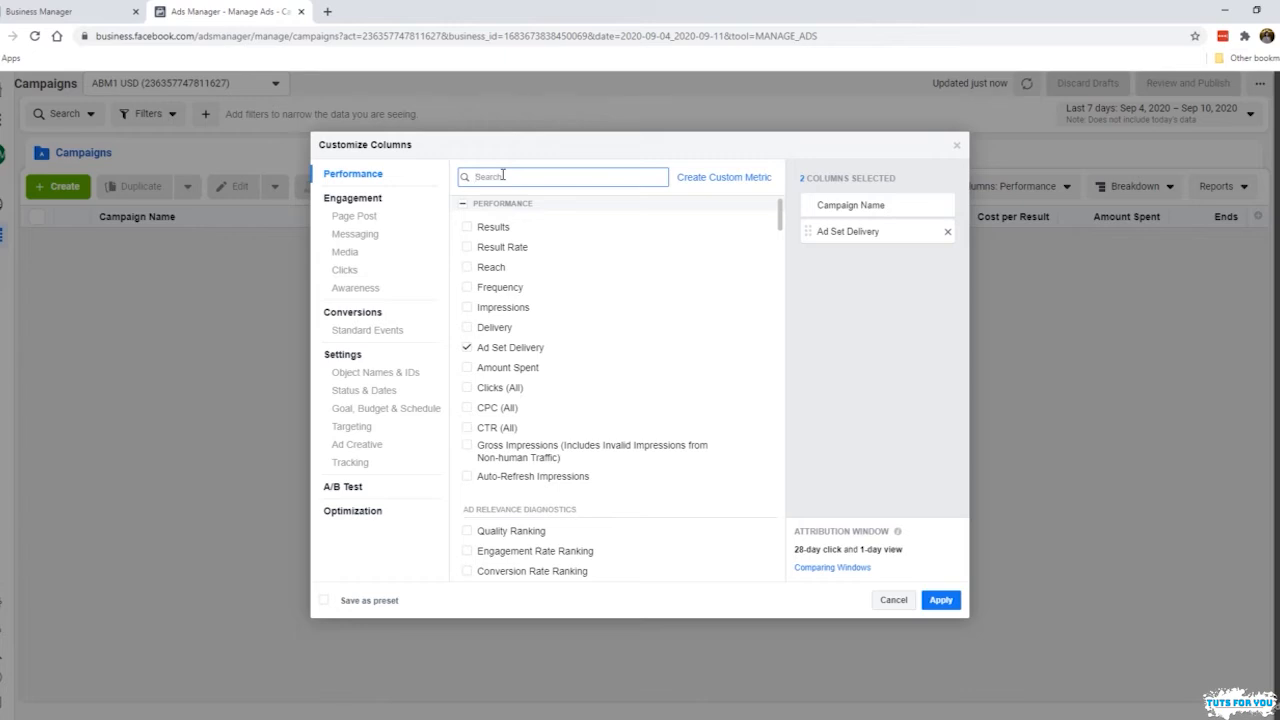
text(budg)
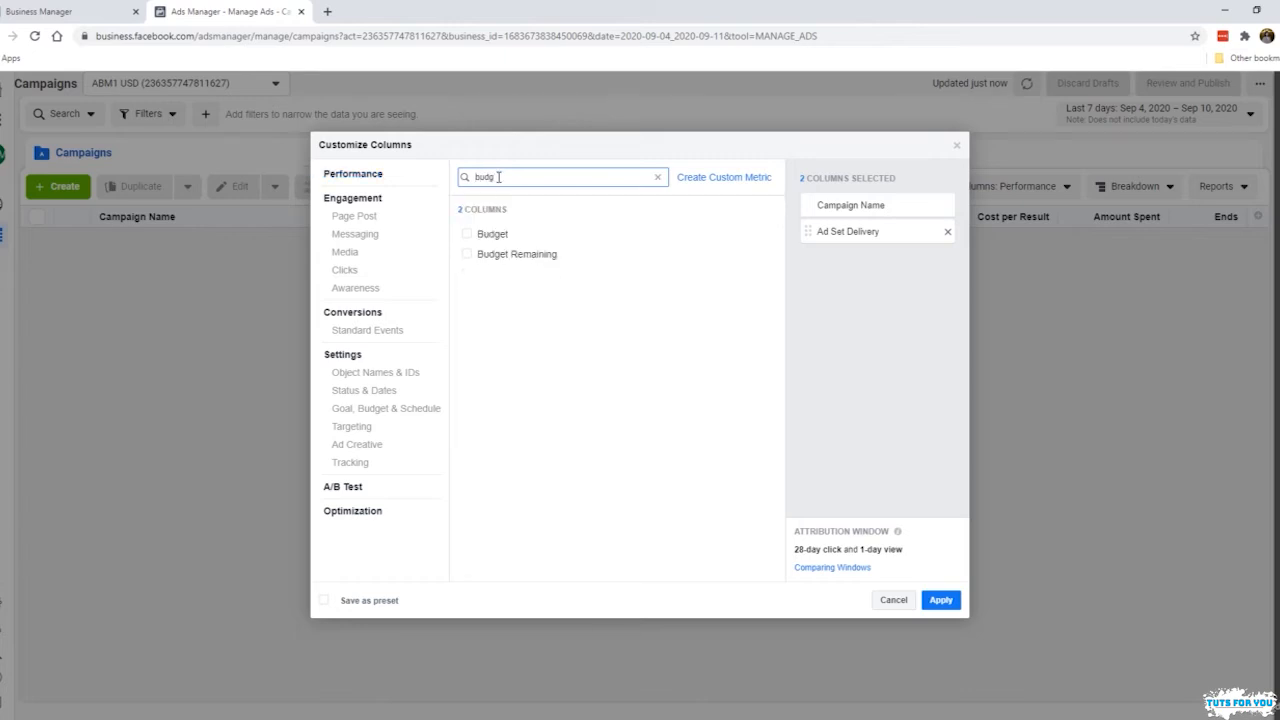
click(470, 238)
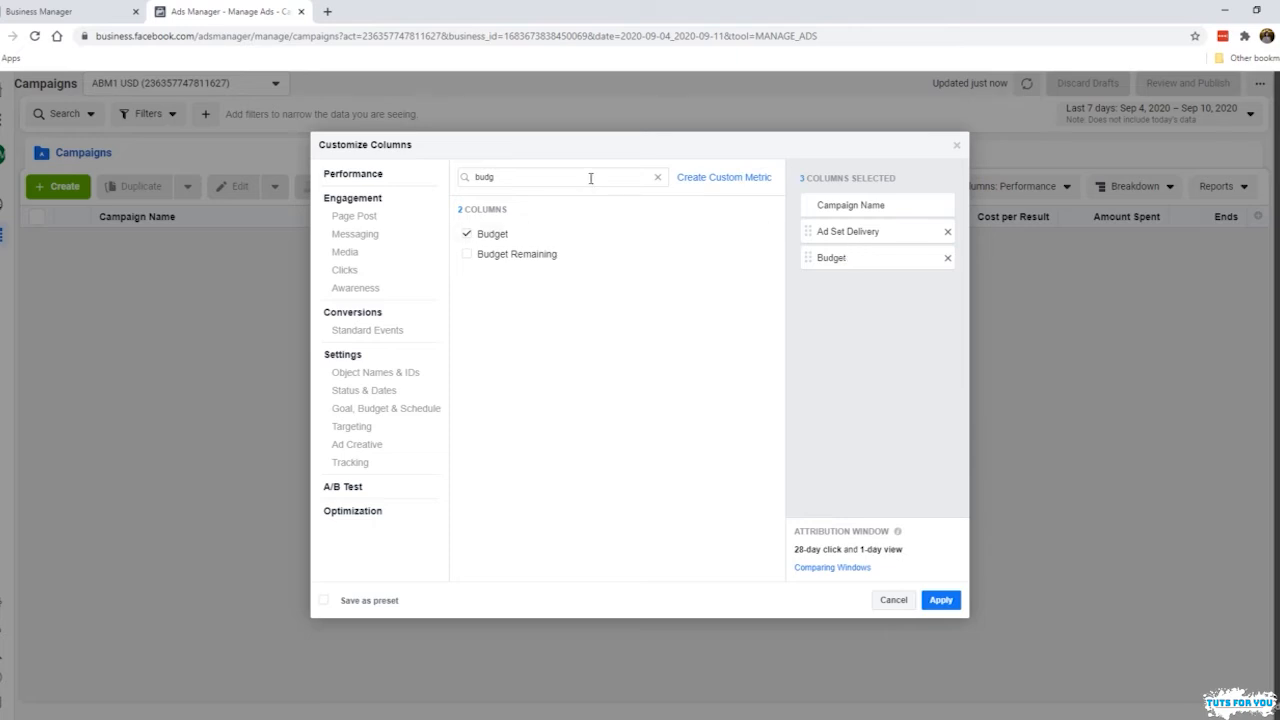
Step: Replace the metric search with "amount" and add Amount Spent to the selected columns
drag(591, 178, 440, 158)
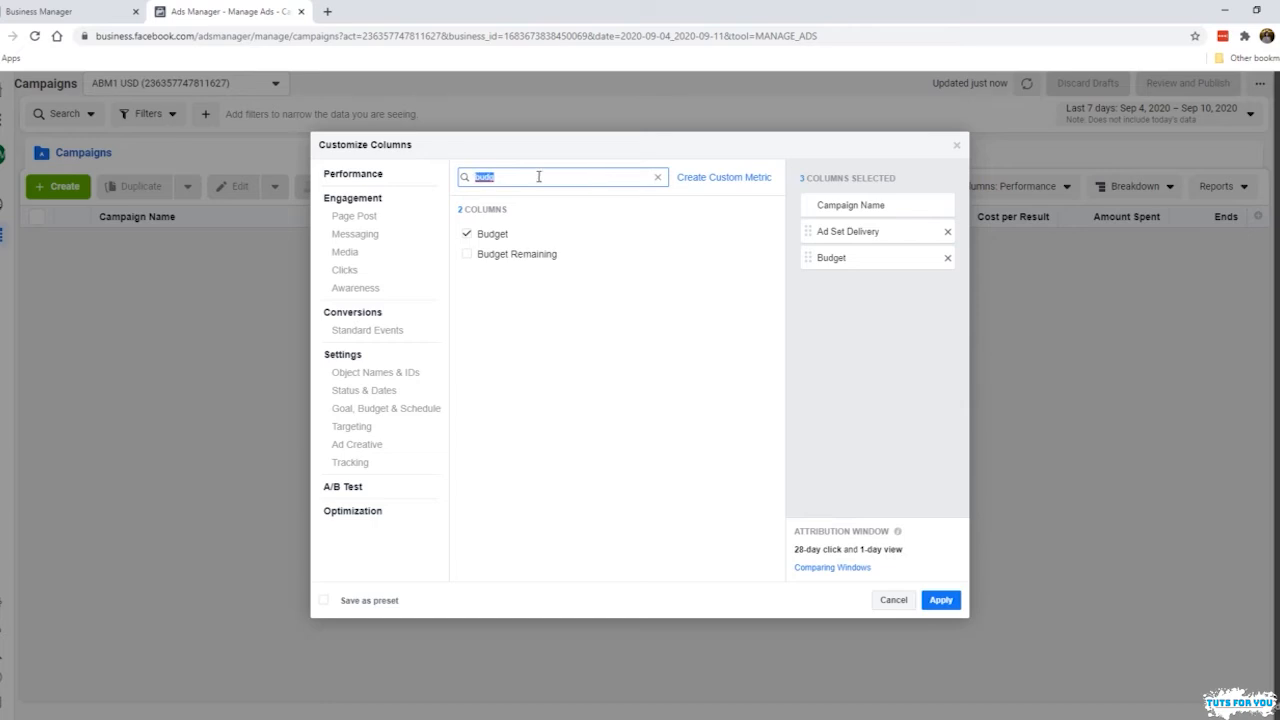
key(BackSpace)
text(amo)
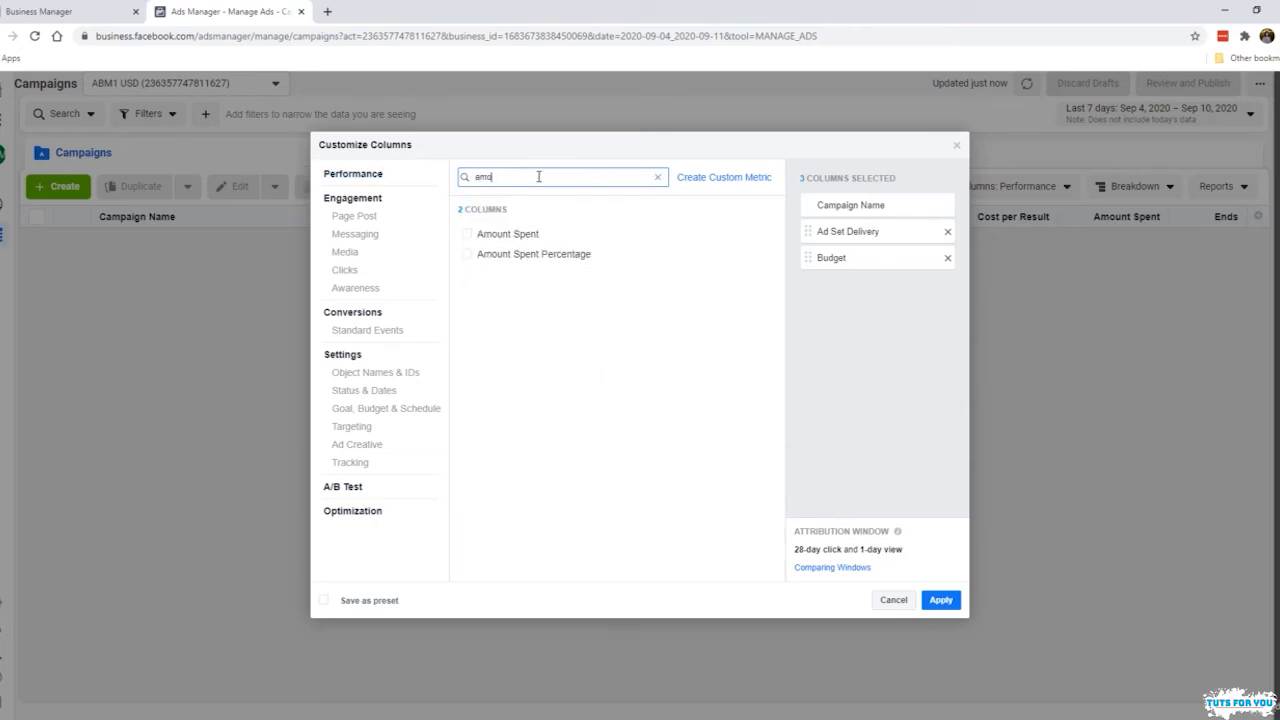
text(unt)
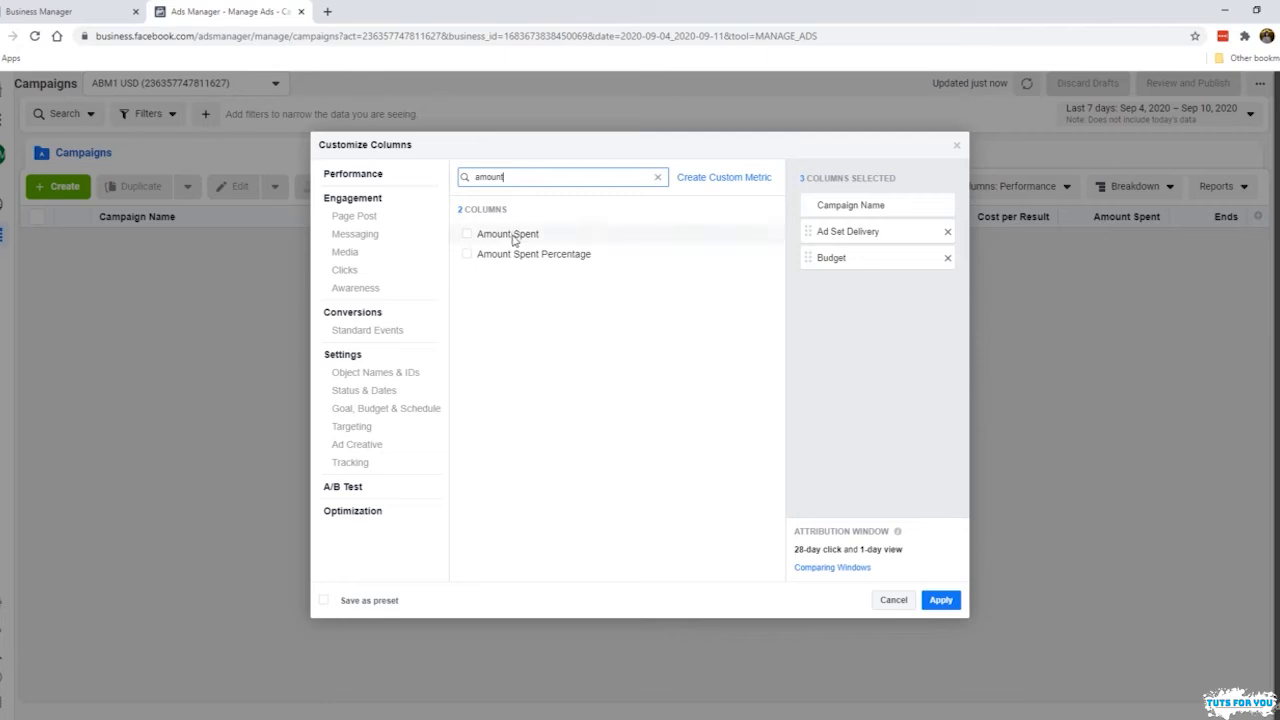
click(512, 234)
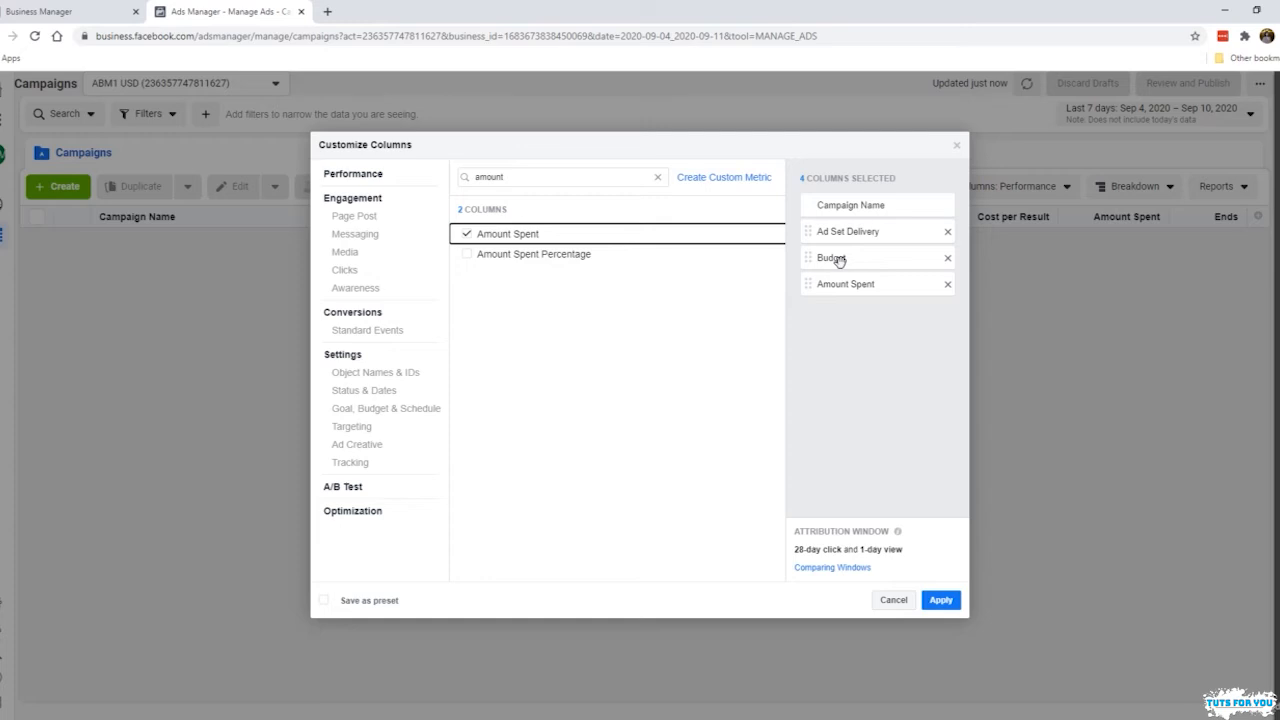
Step: Search the metrics for "impr" and add Impressions and CPM (Cost per 1,000 Impressions) to the selected columns
drag(529, 177, 431, 170)
key(BackSpace)
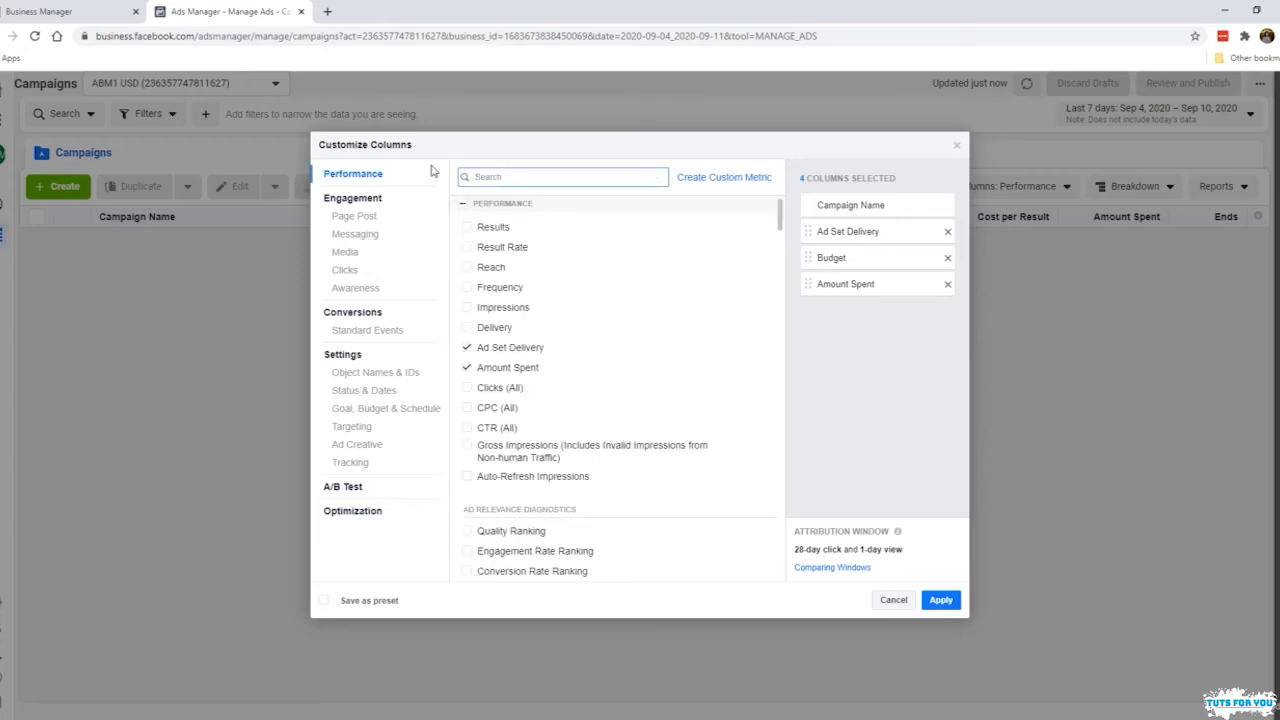
text(impr)
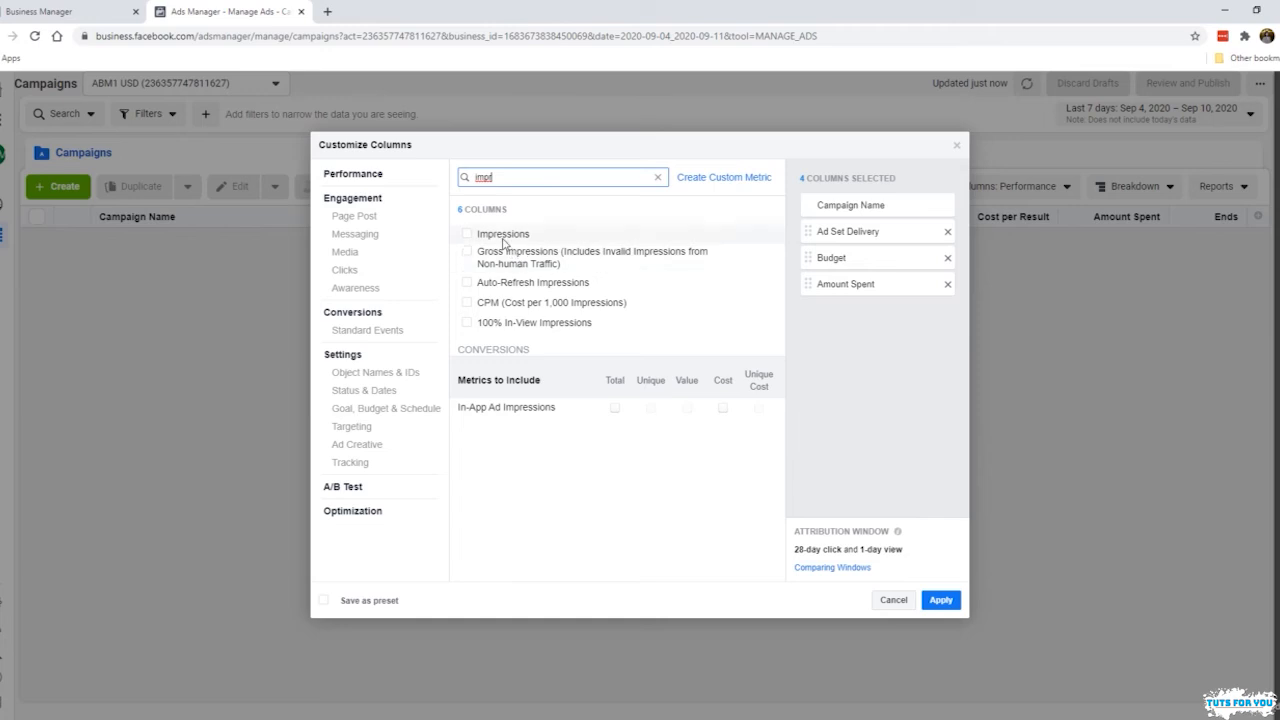
click(466, 236)
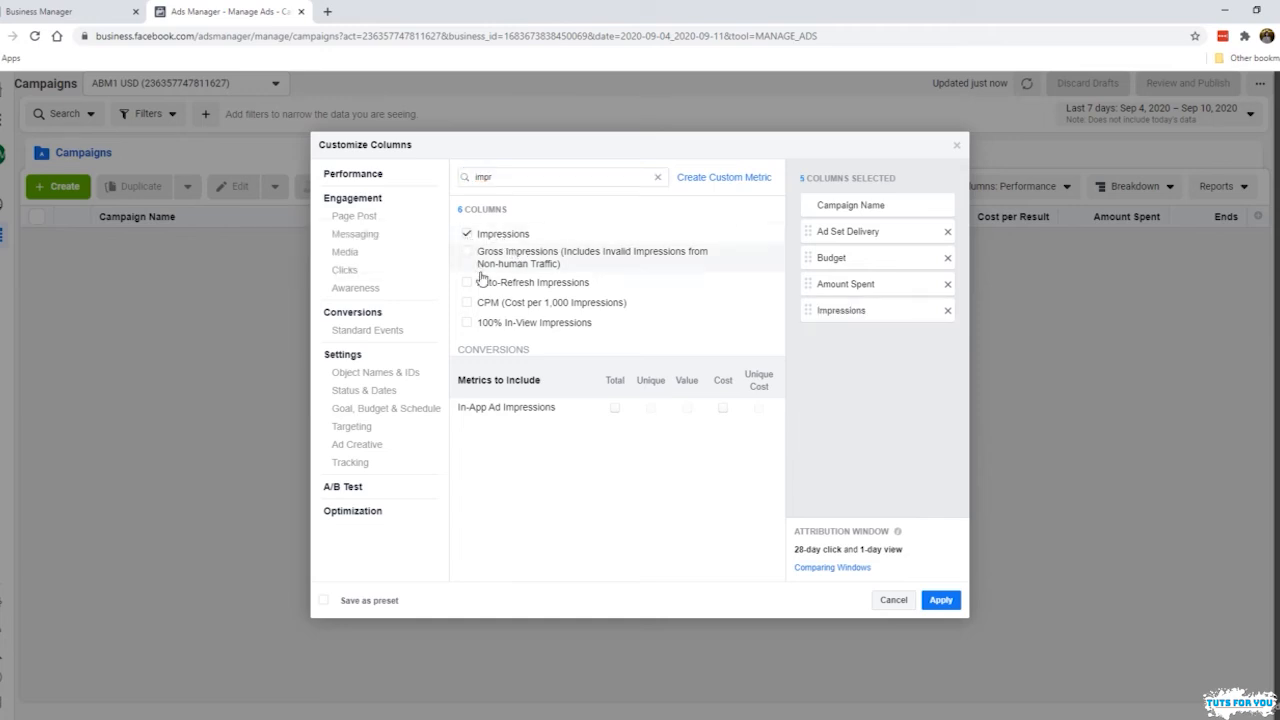
click(466, 304)
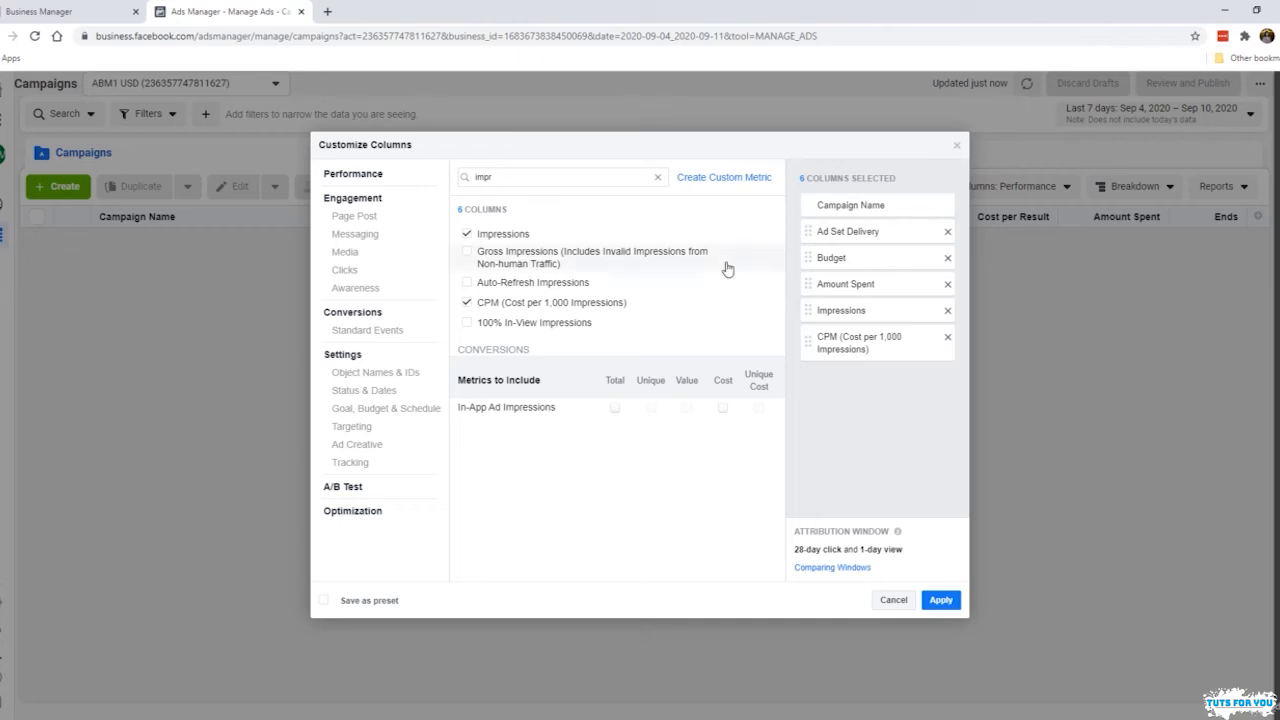
Step: Try the Reach metric as a column between Amount Spent and Impressions, and remove it again
click(657, 177)
click(605, 175)
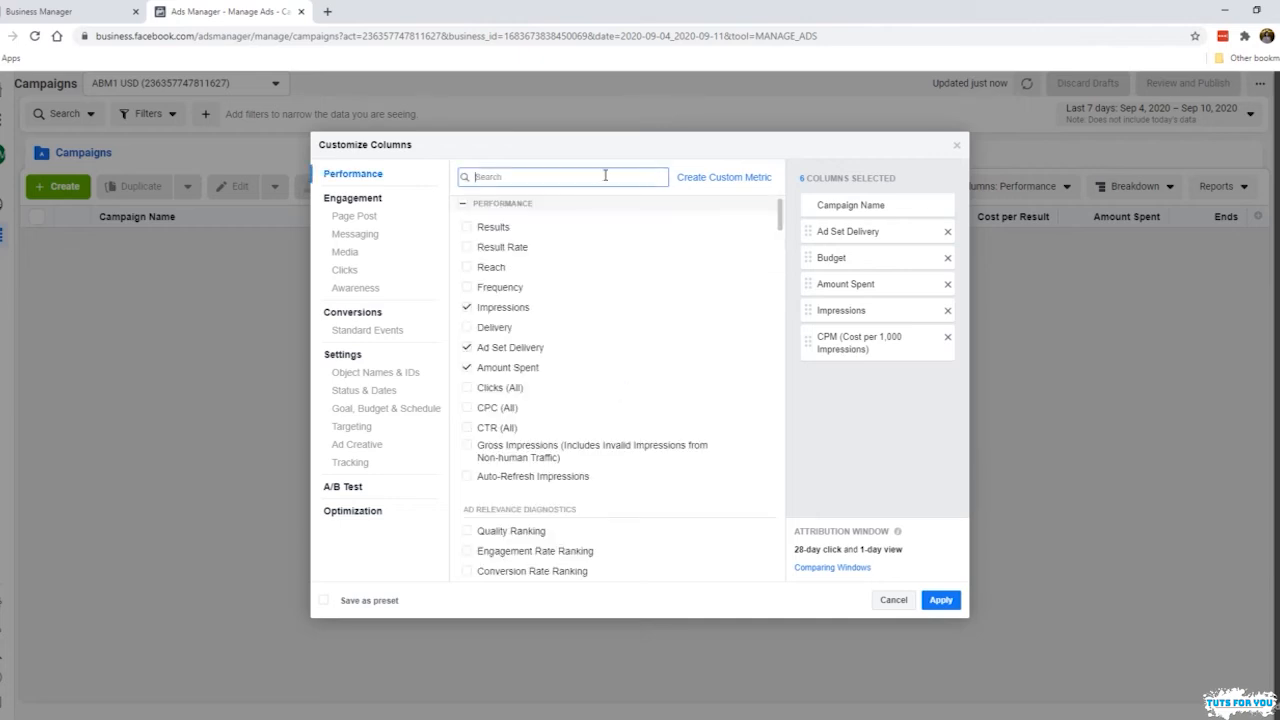
text(reac)
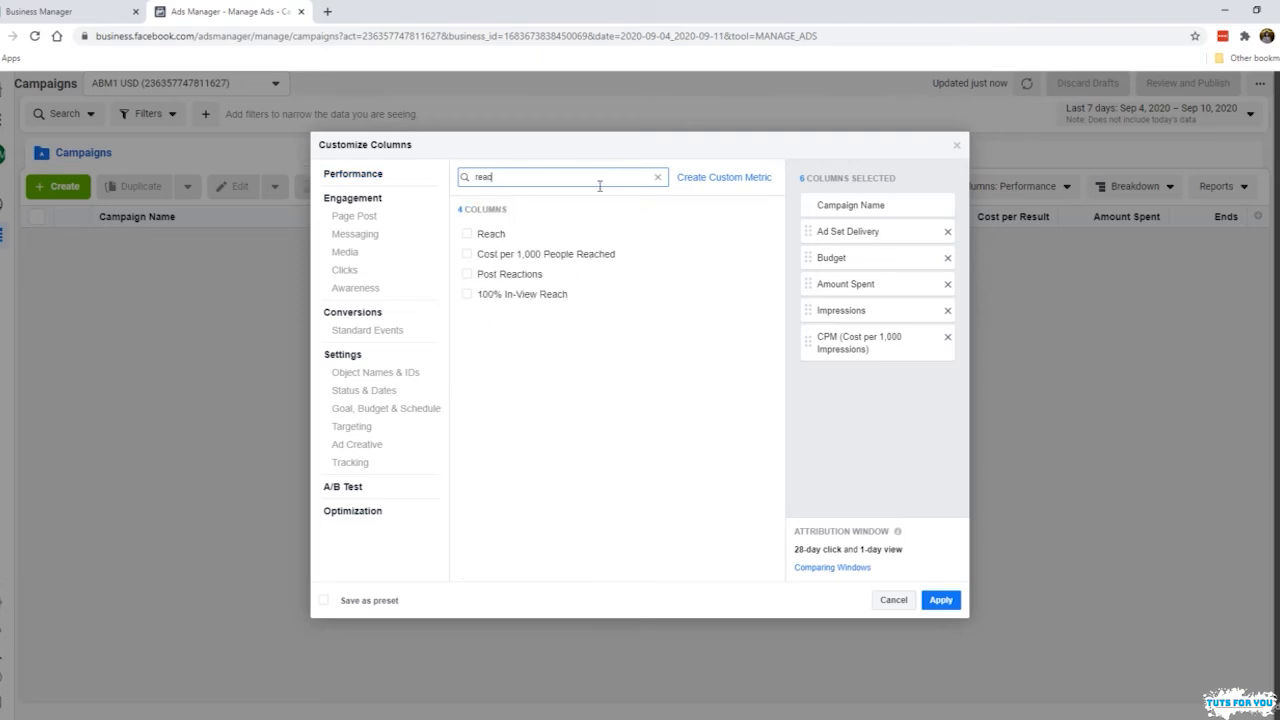
click(560, 234)
drag(823, 377, 853, 387)
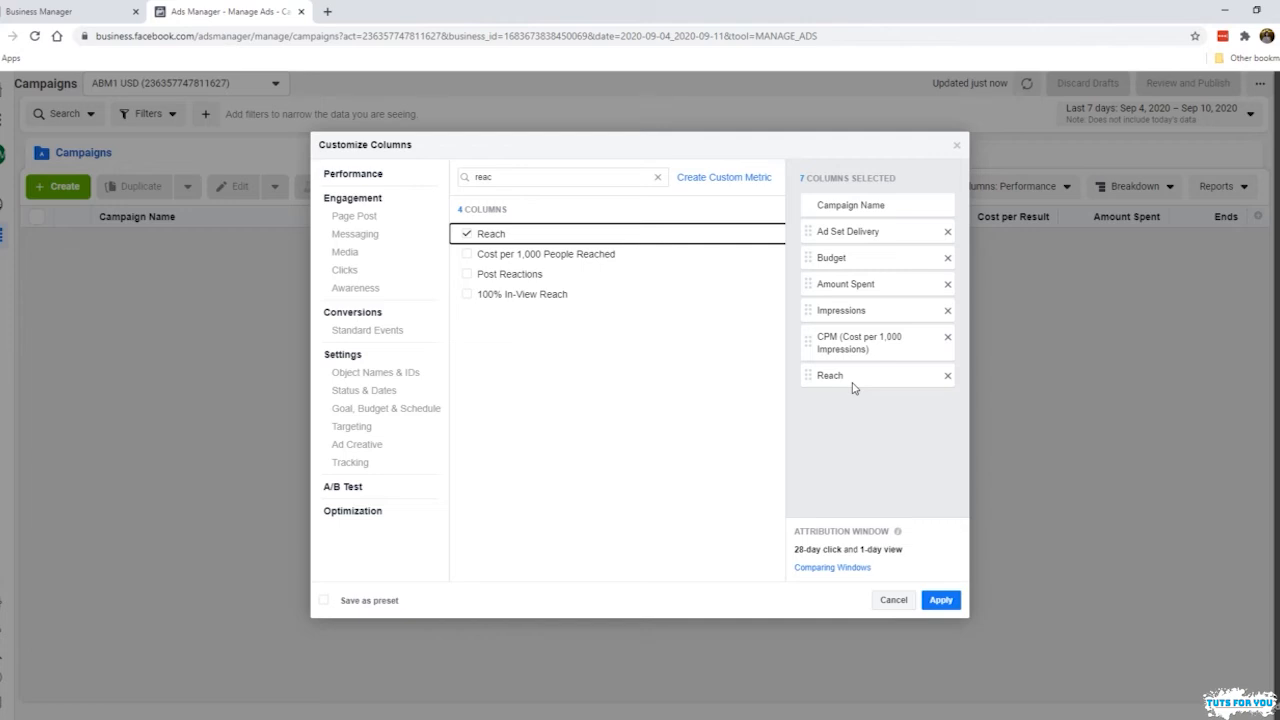
drag(853, 388, 840, 304)
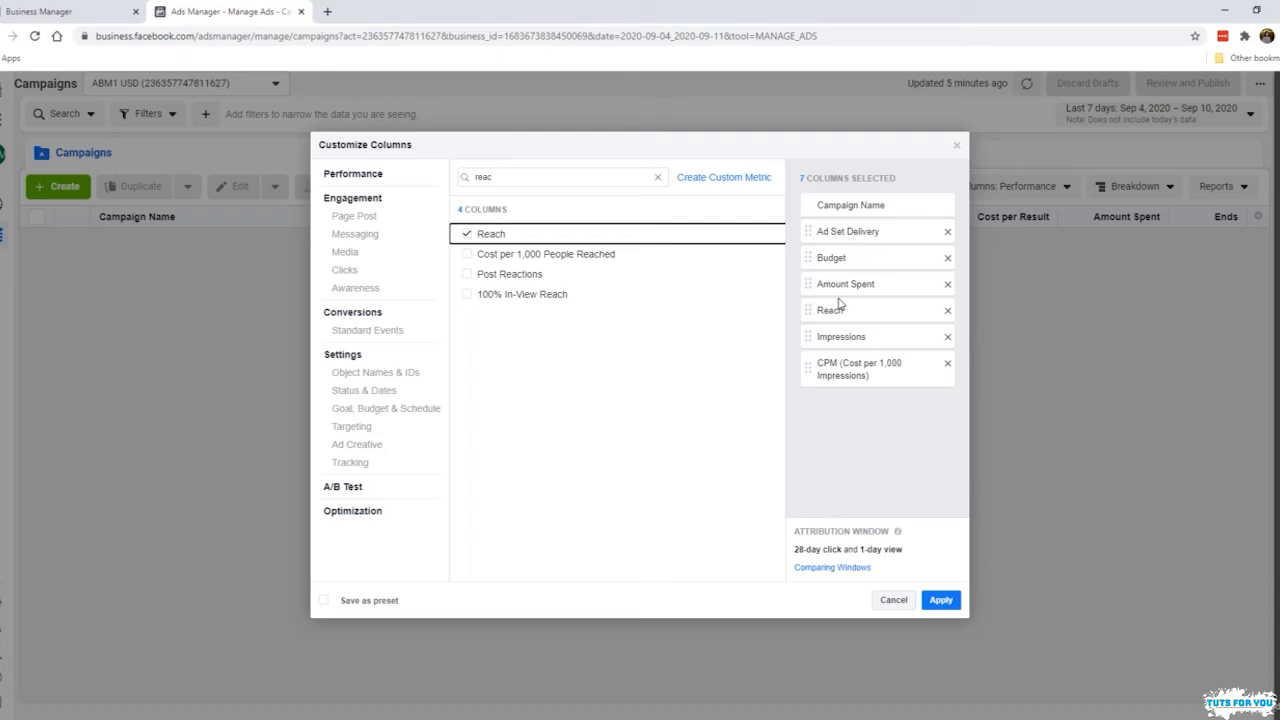
click(948, 311)
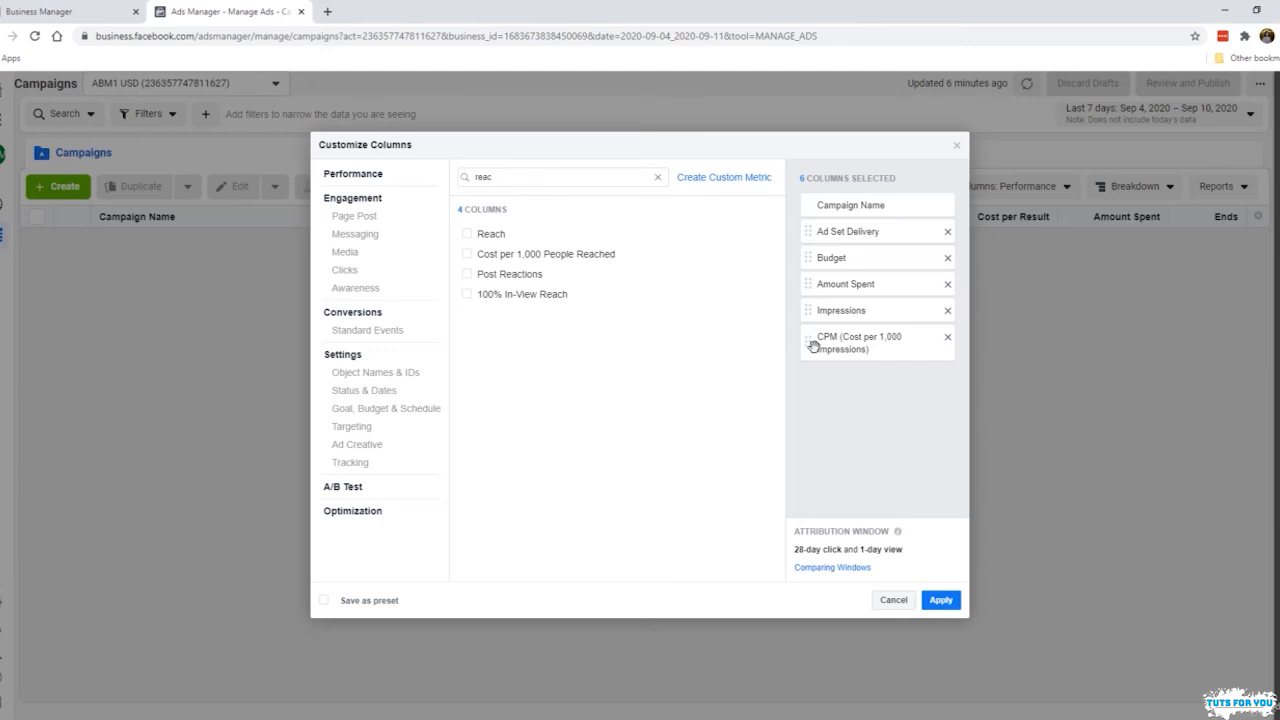
Step: Search the metrics for "link" and add Link Clicks and CPC (Cost per Link Click) to the selected columns
click(657, 177)
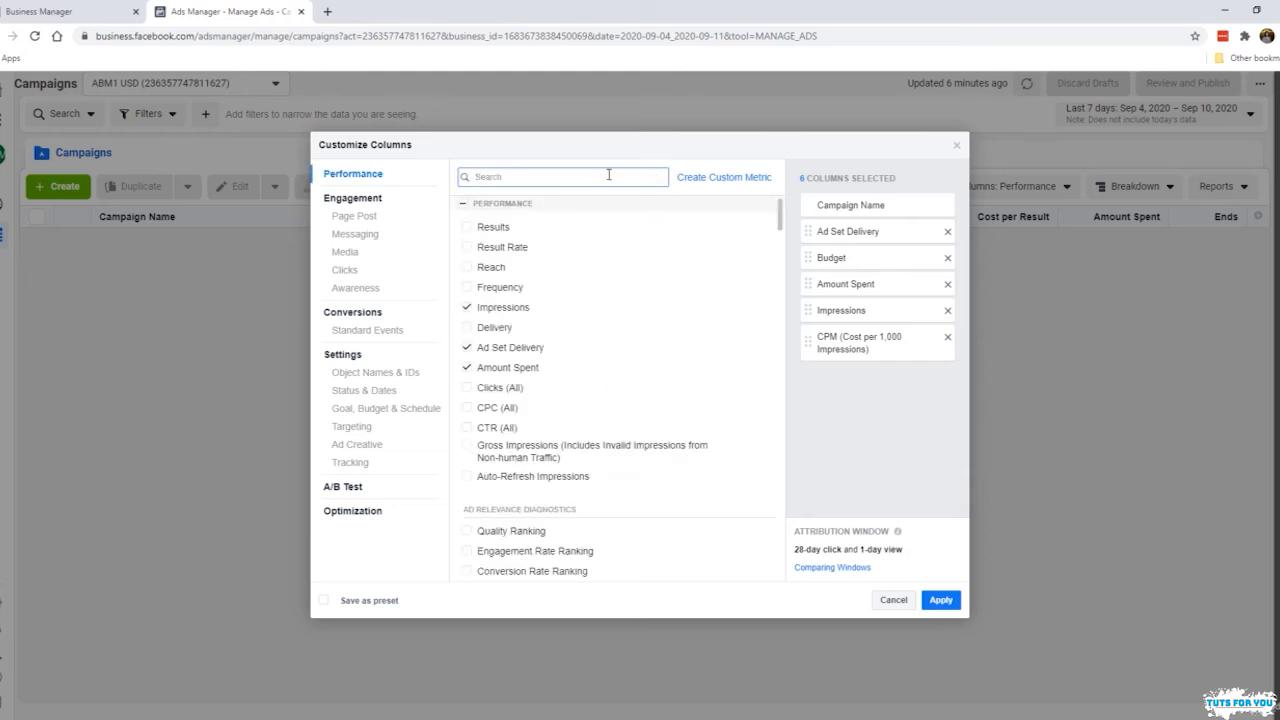
text(link)
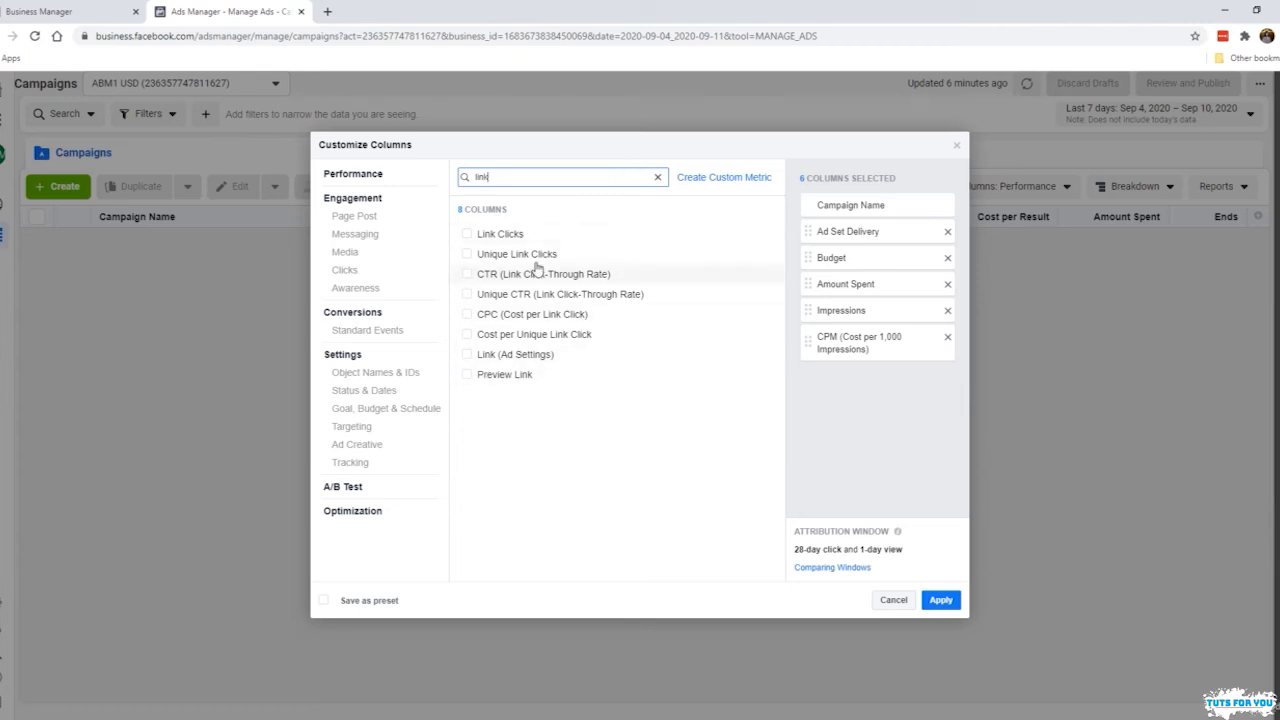
click(508, 236)
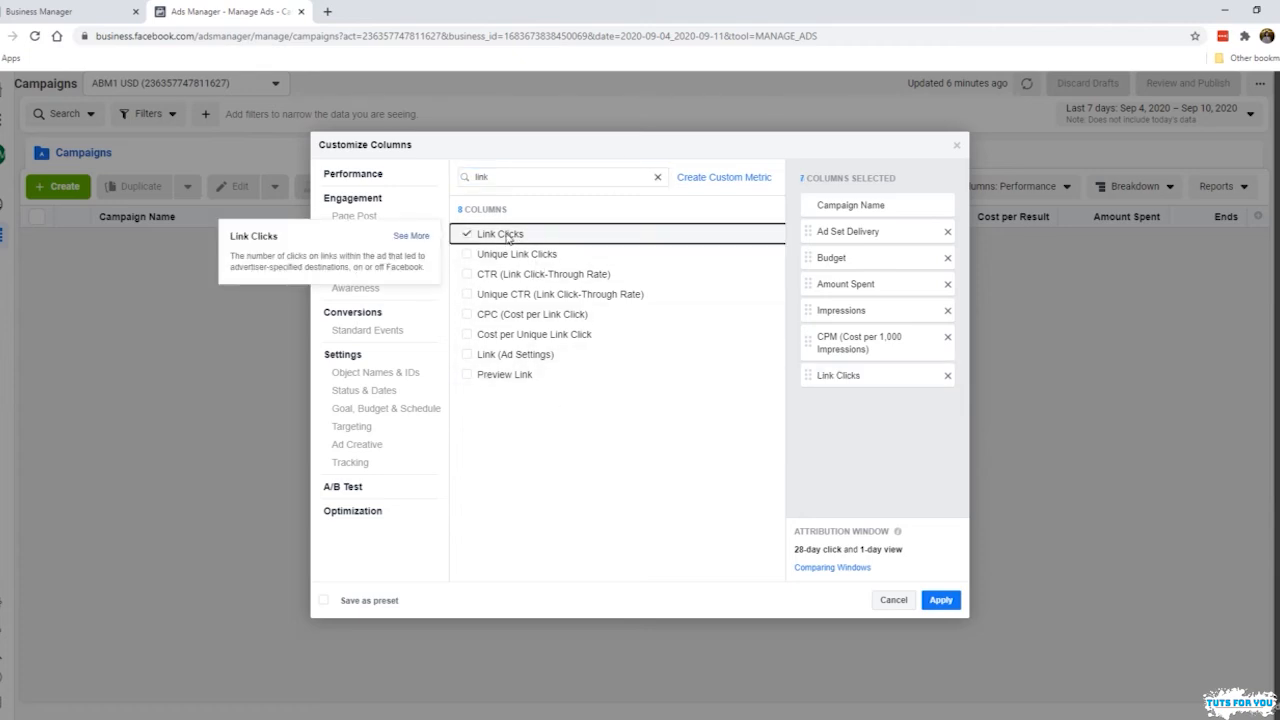
click(500, 318)
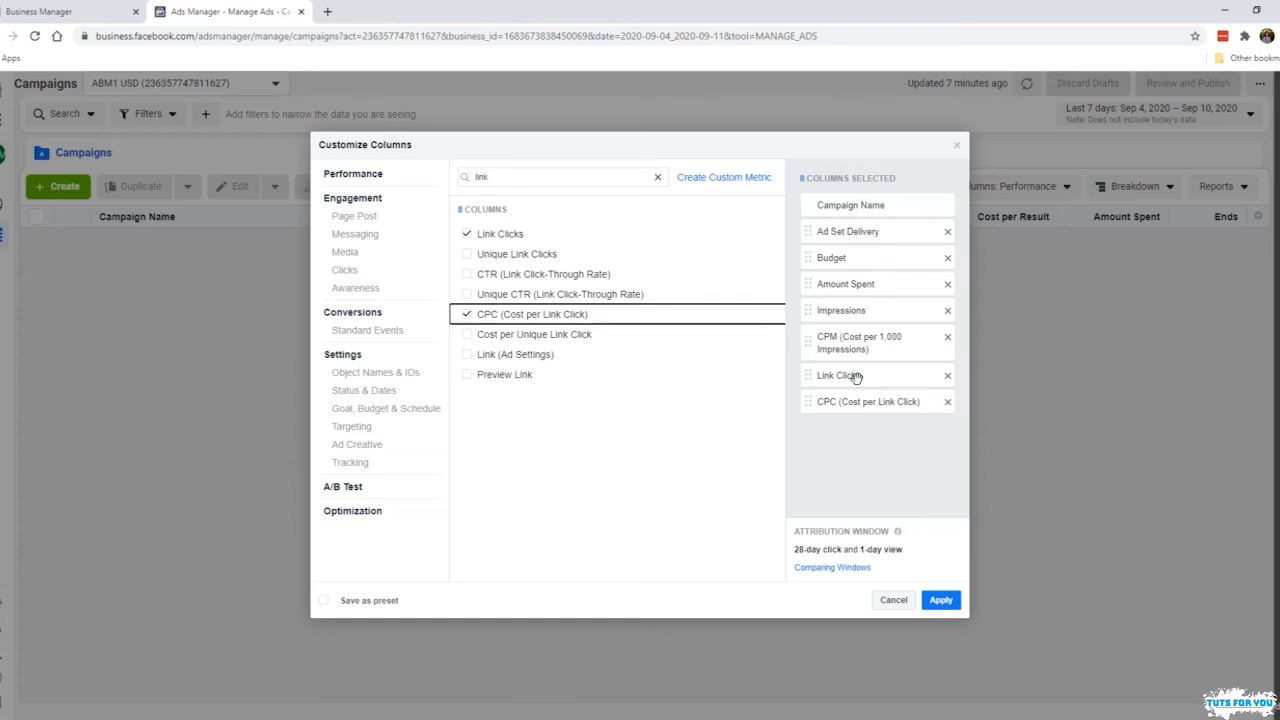
Step: Search the metrics for "ctr" and add CTR (Link Click-Through Rate) and CTR (All) to the selected columns
click(657, 177)
text(ctr)
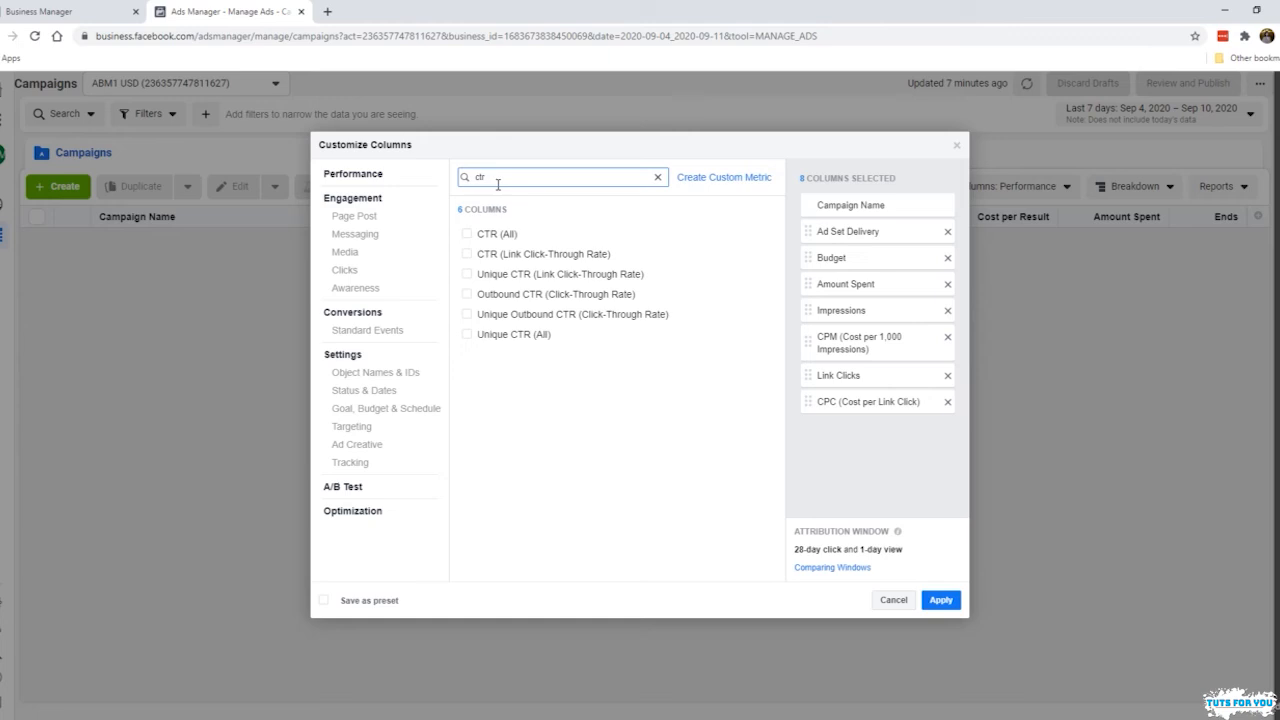
click(532, 256)
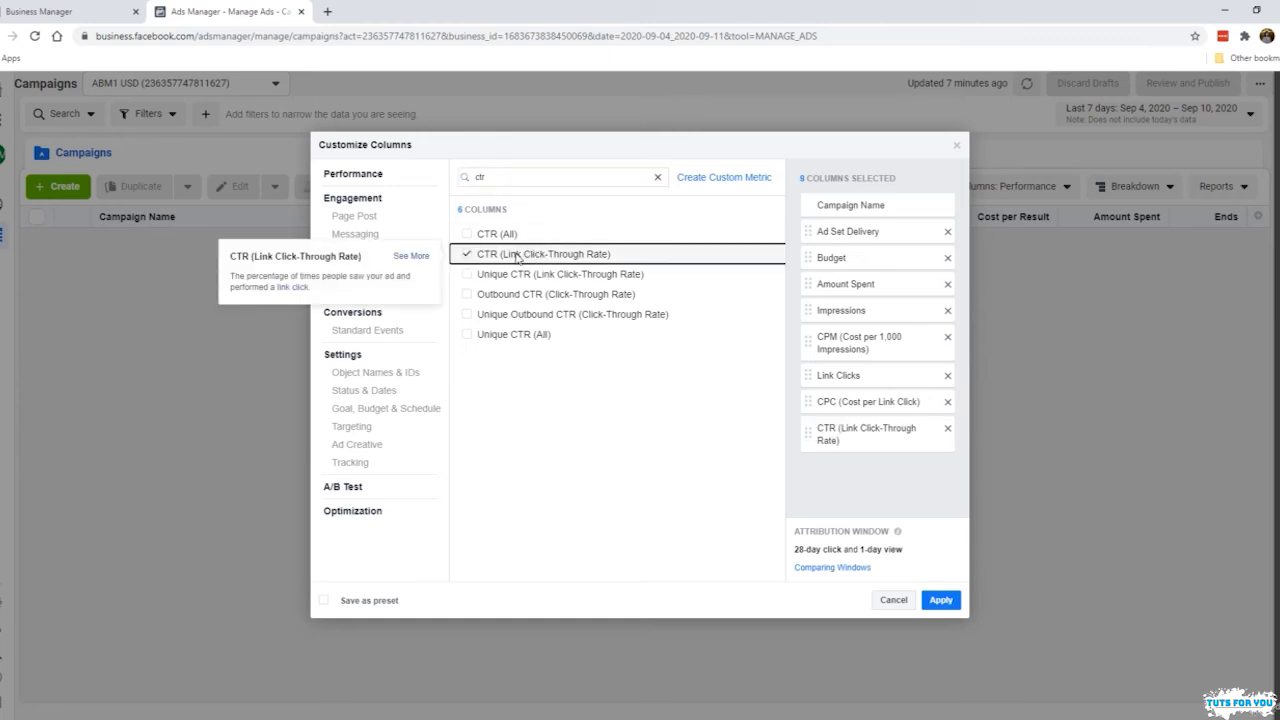
click(490, 233)
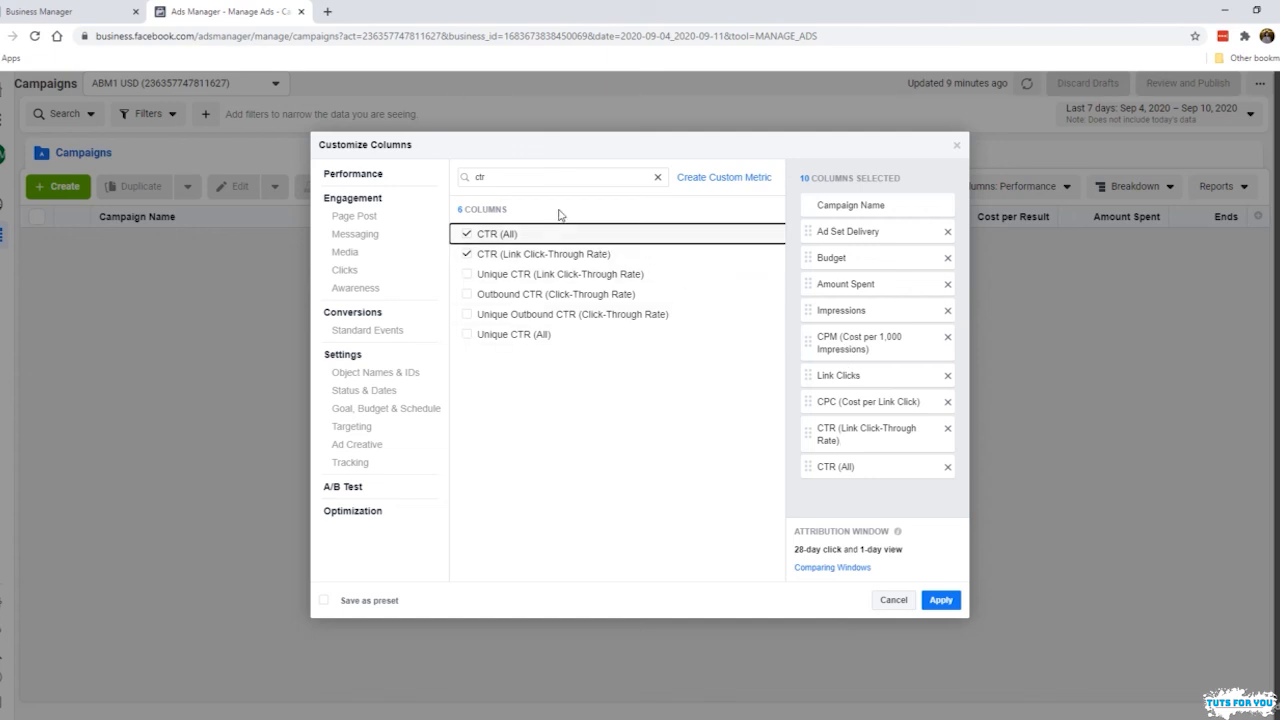
Step: Search the metrics for "lead", add the total and cost of Leads, and deselect the Website, Offline and On-Facebook Leads sub-columns
drag(571, 178, 439, 194)
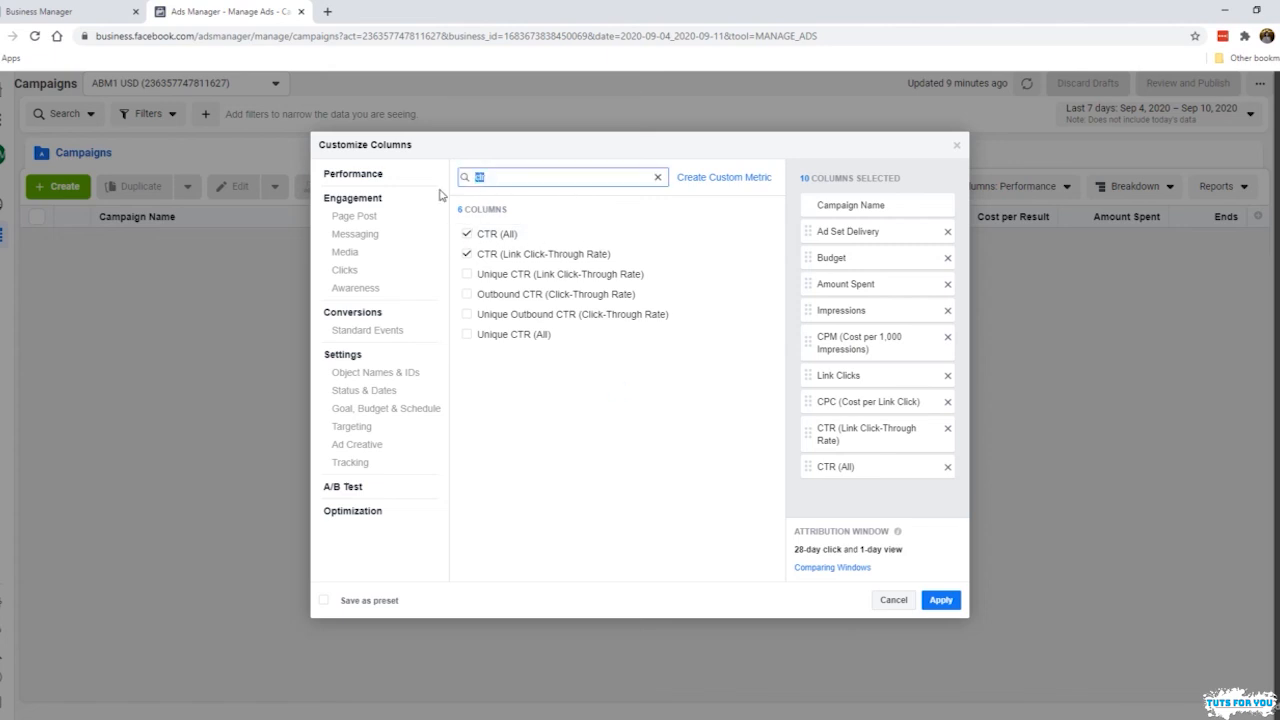
key(BackSpace)
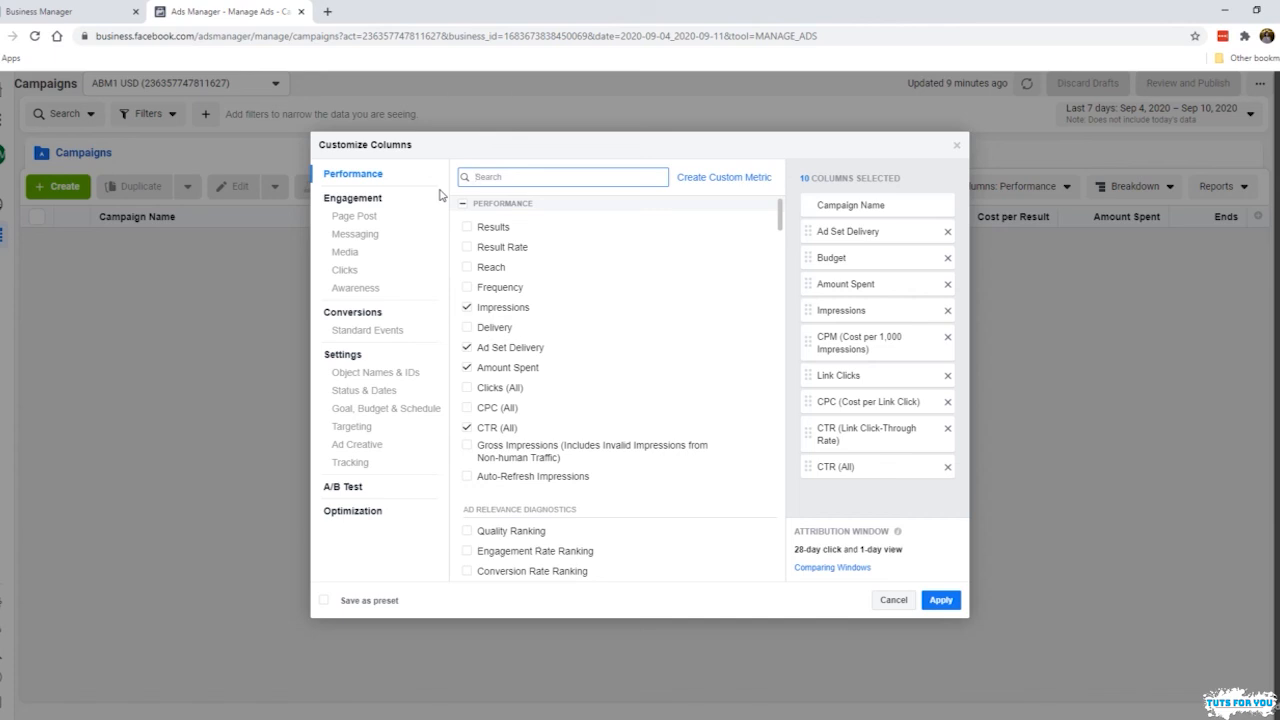
text(lead)
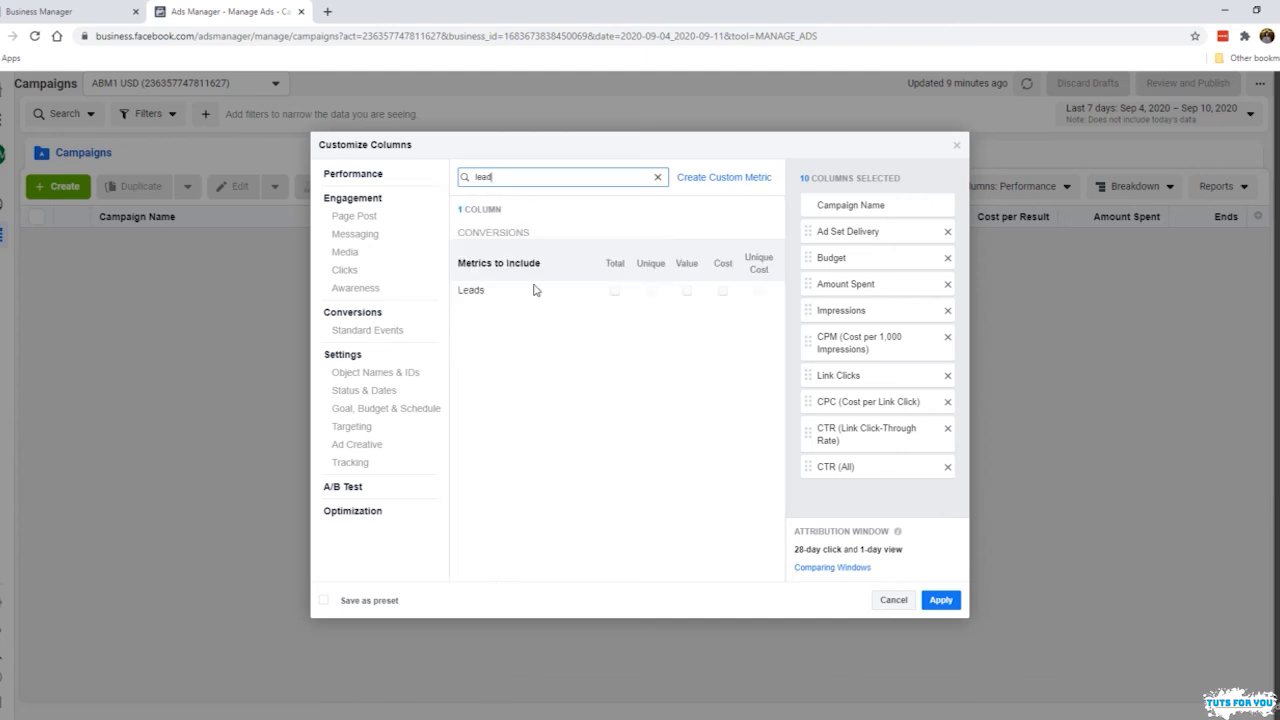
click(615, 291)
click(723, 292)
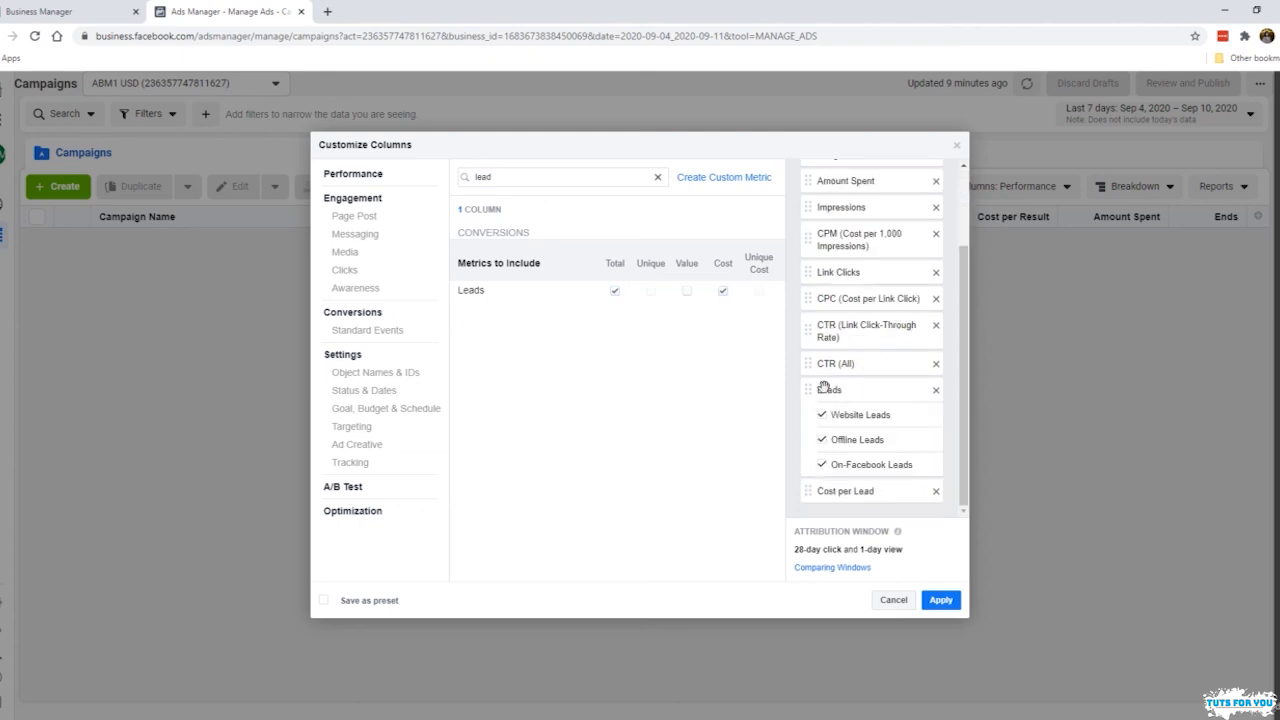
click(823, 439)
click(823, 465)
Step: Review the whole list of selected columns, from Campaign Name to Cost per Lead
scroll(883, 384, up, 3)
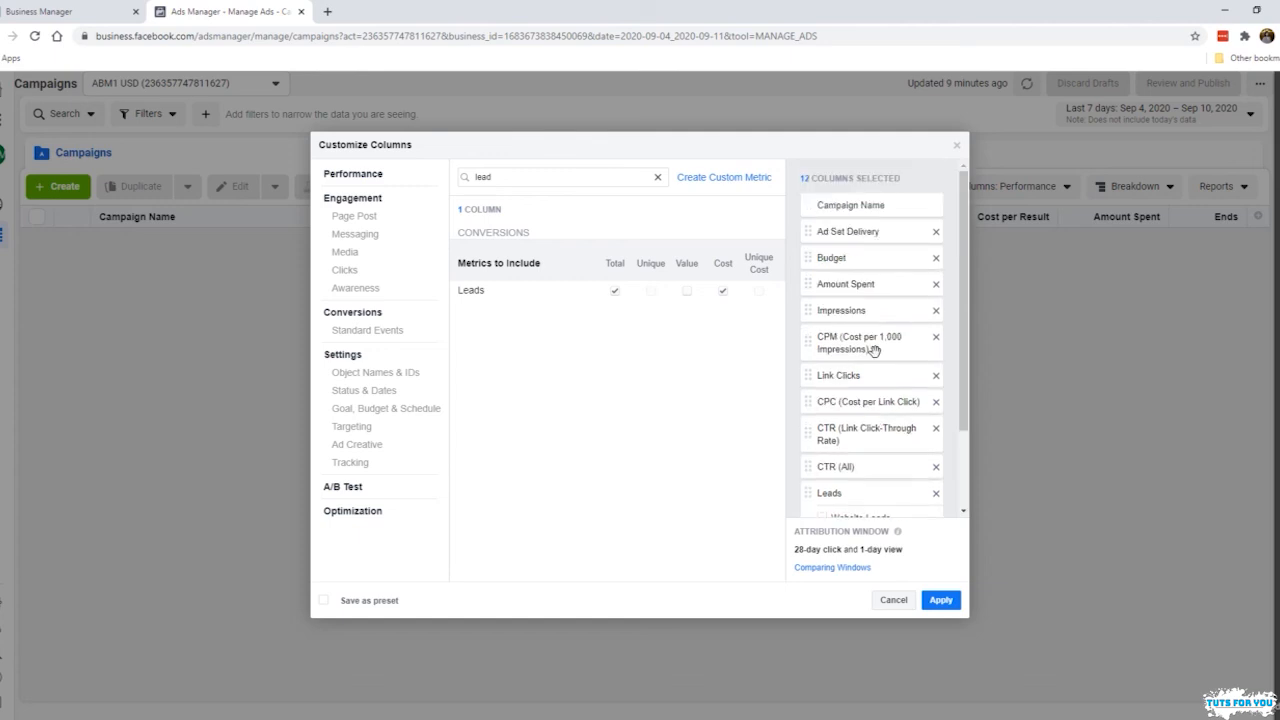
scroll(874, 348, down, 3)
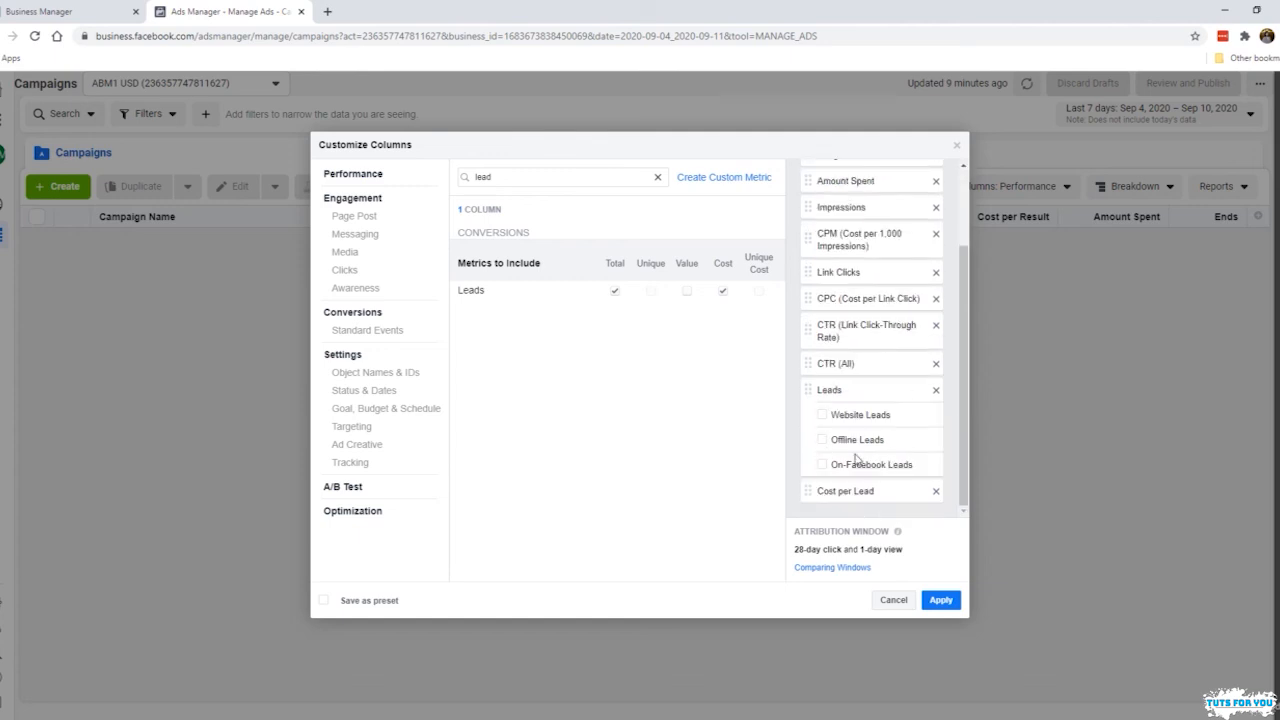
scroll(857, 300, up, 3)
scroll(862, 337, down, 3)
scroll(863, 337, up, 3)
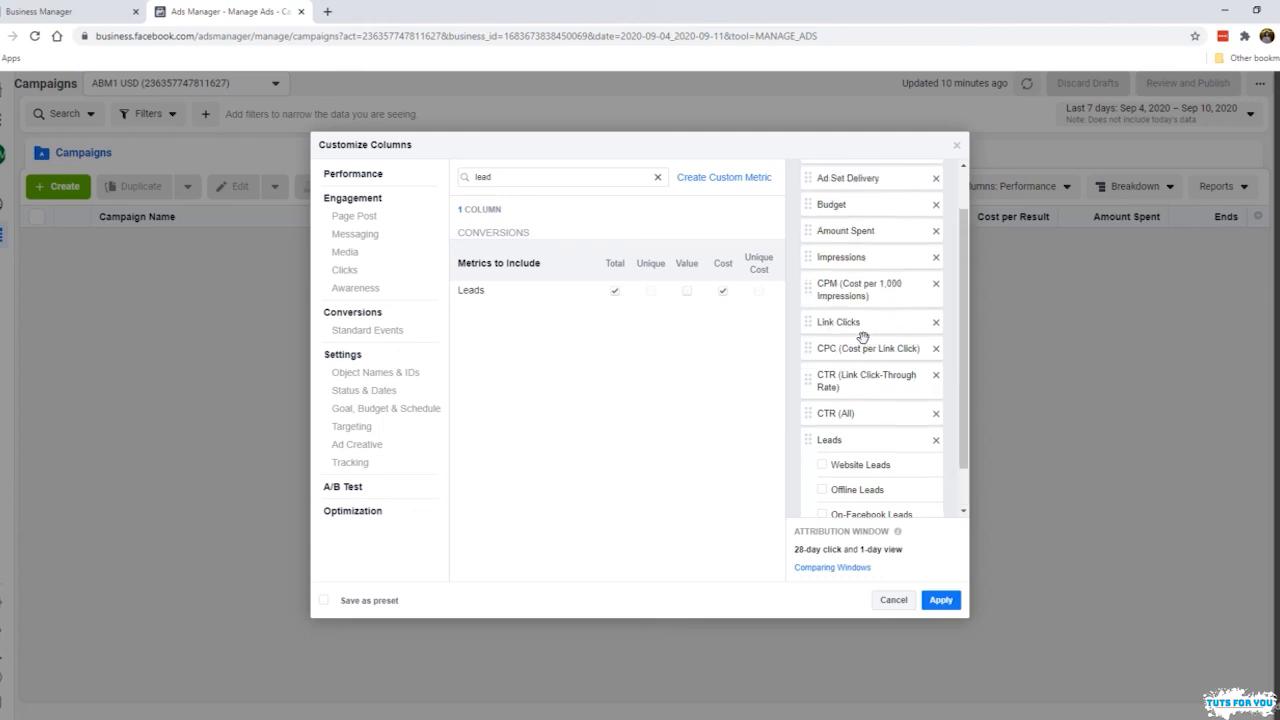
scroll(870, 298, down, 3)
scroll(867, 297, up, 3)
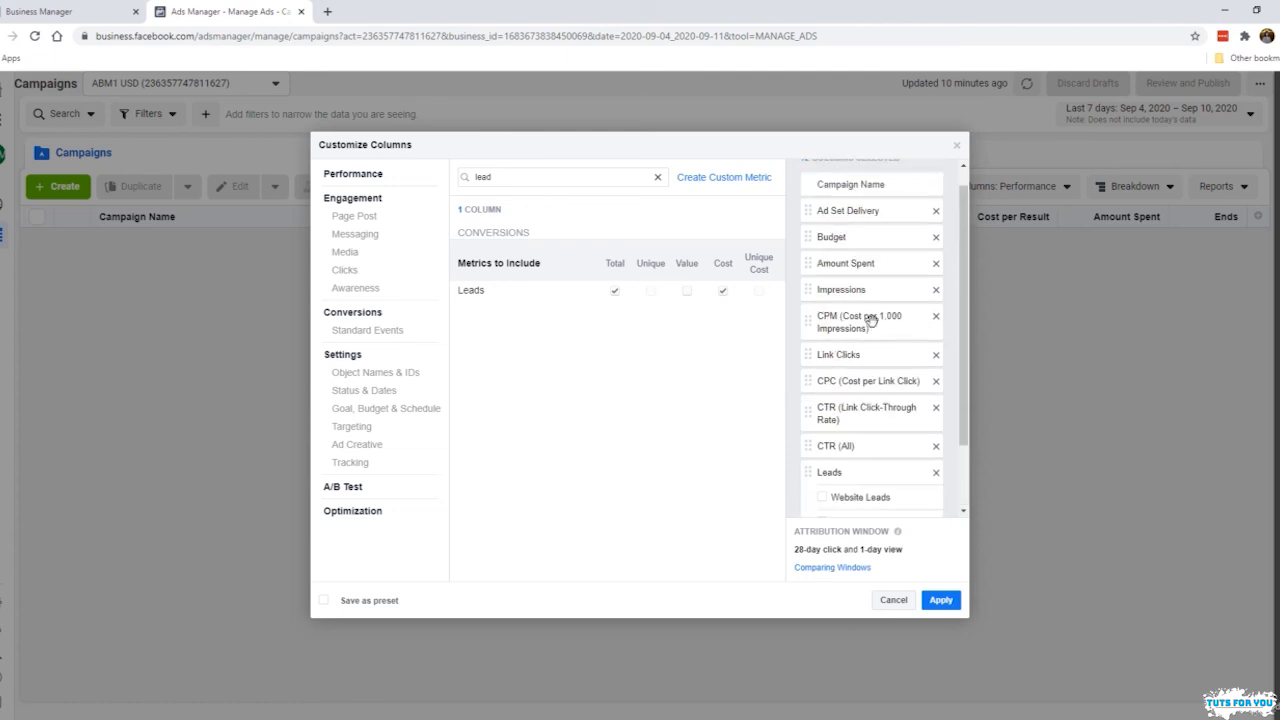
scroll(859, 257, down, 2)
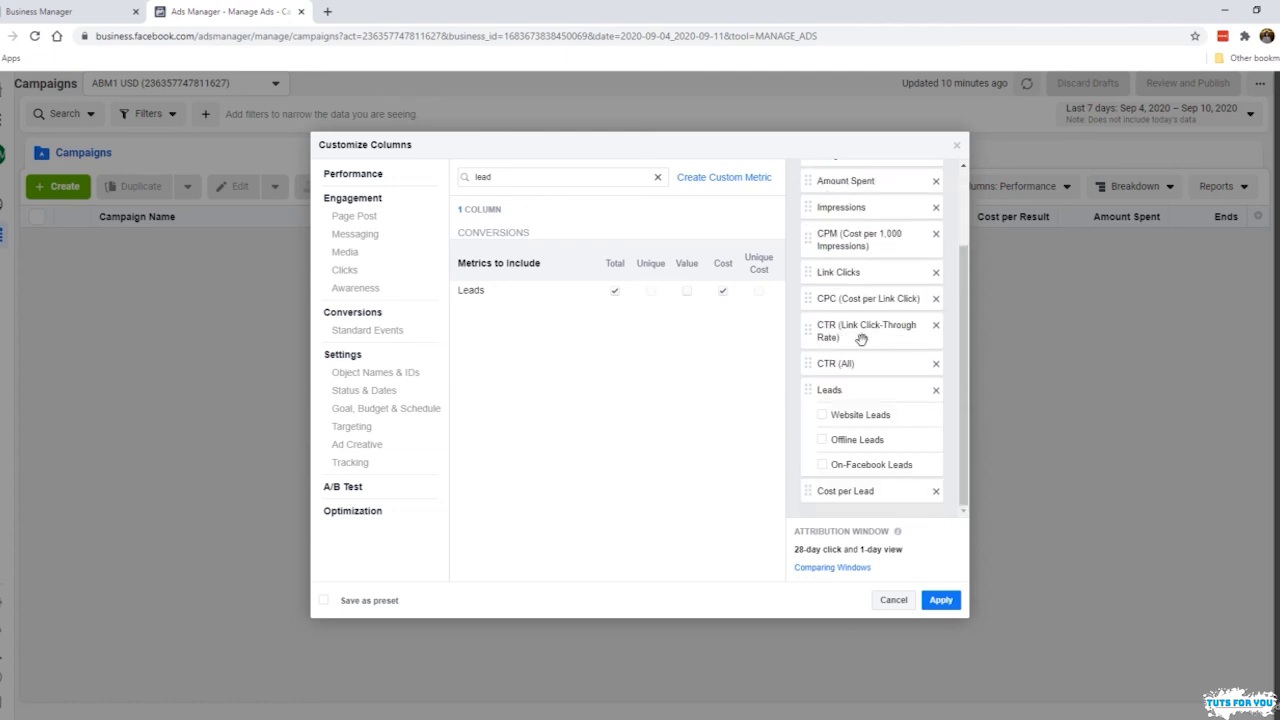
scroll(868, 375, up, 2)
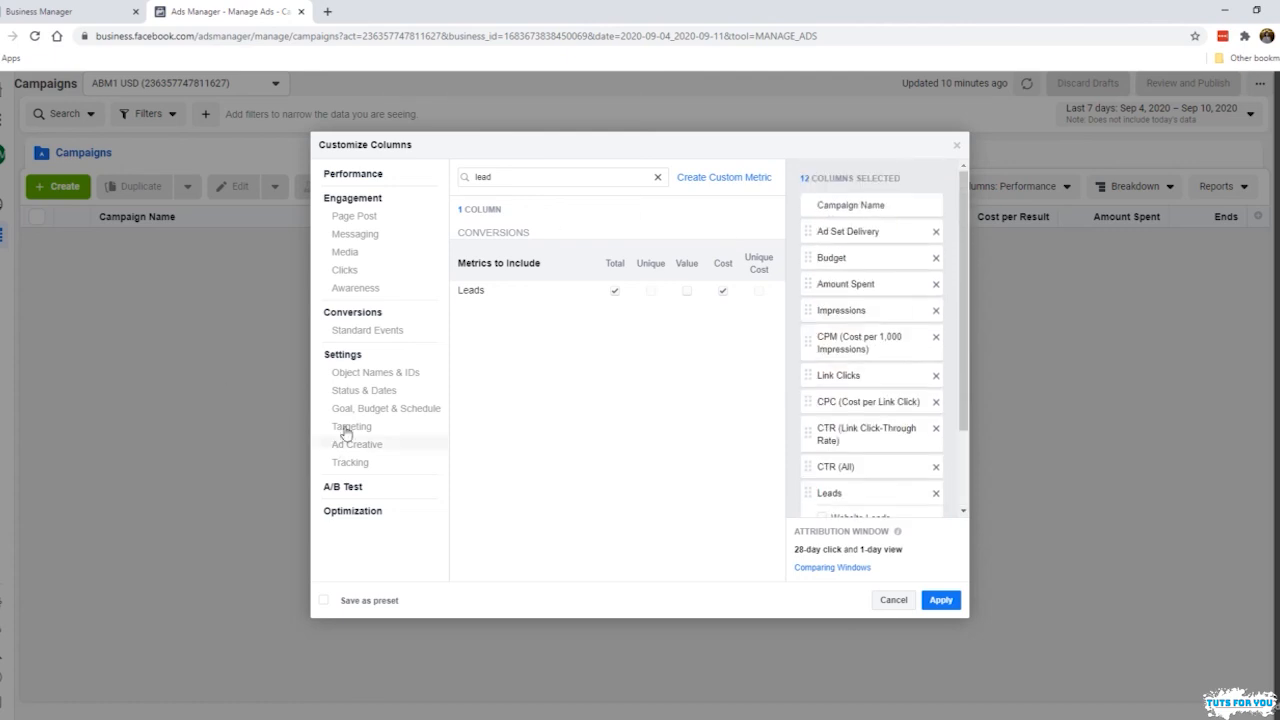
scroll(873, 285, down, 3)
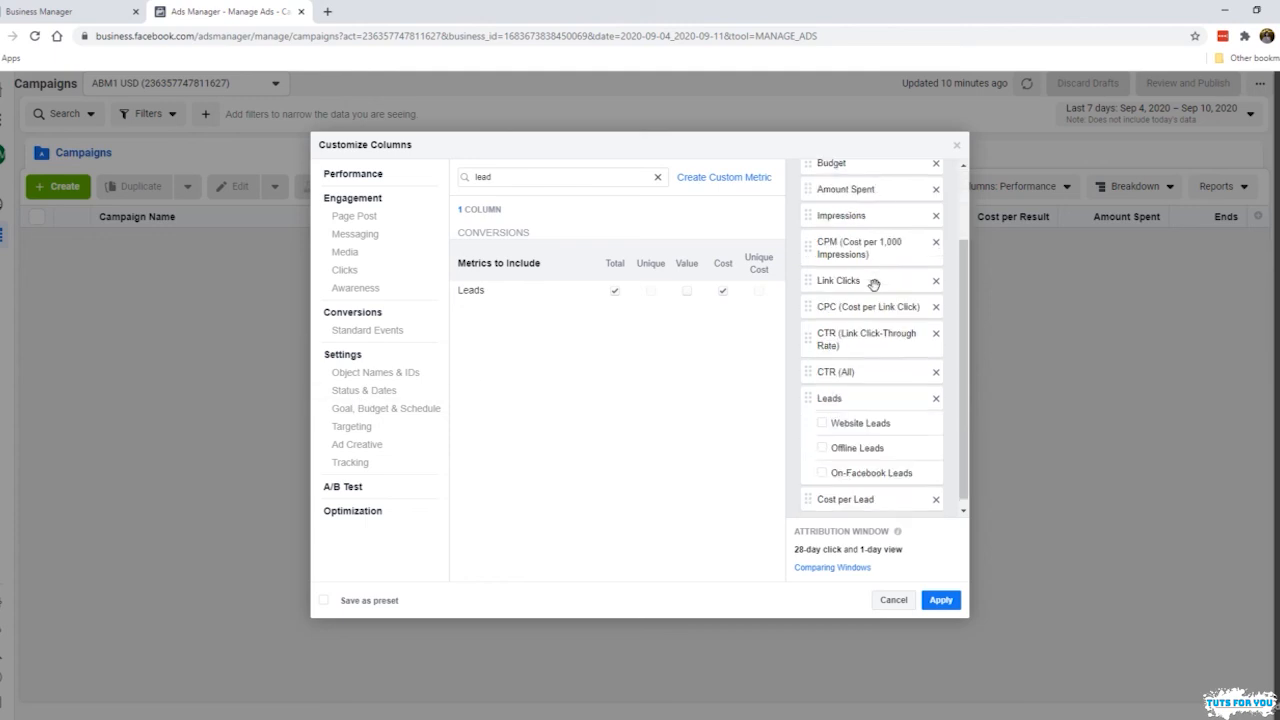
scroll(832, 510, up, 3)
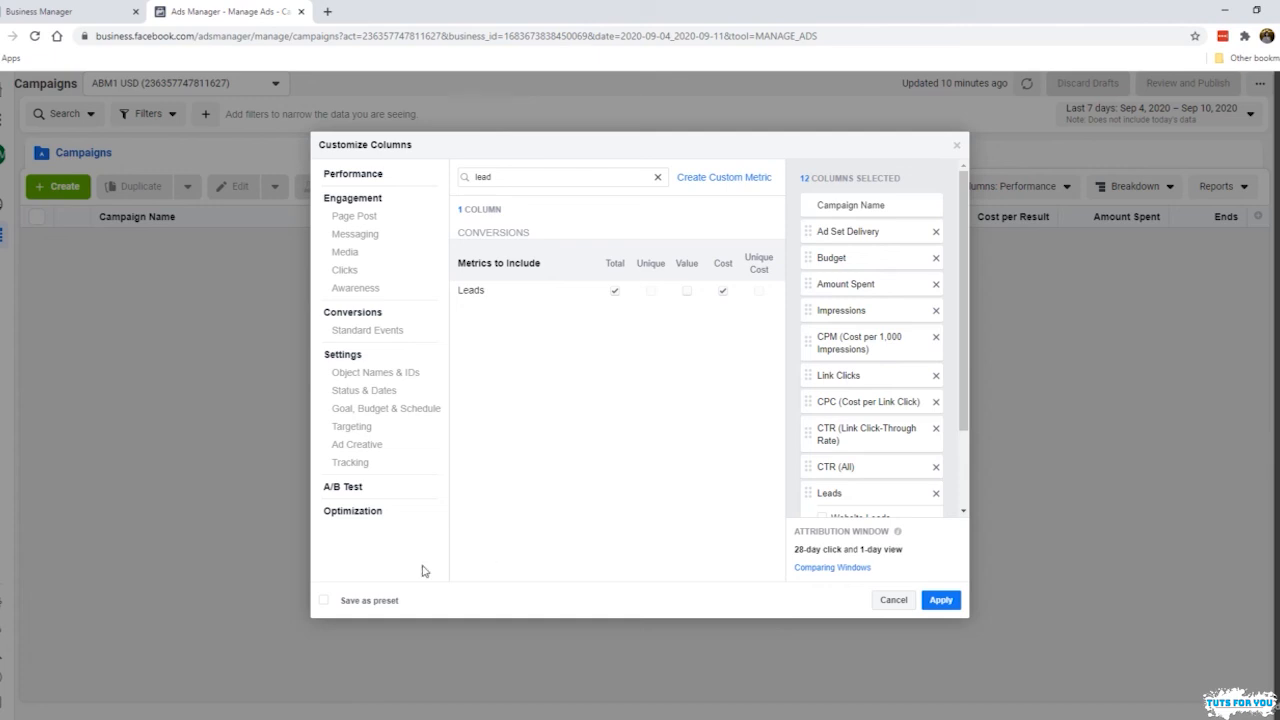
Step: Save the column selection as a preset named "Lead Gen" and apply it to the campaigns table
click(385, 602)
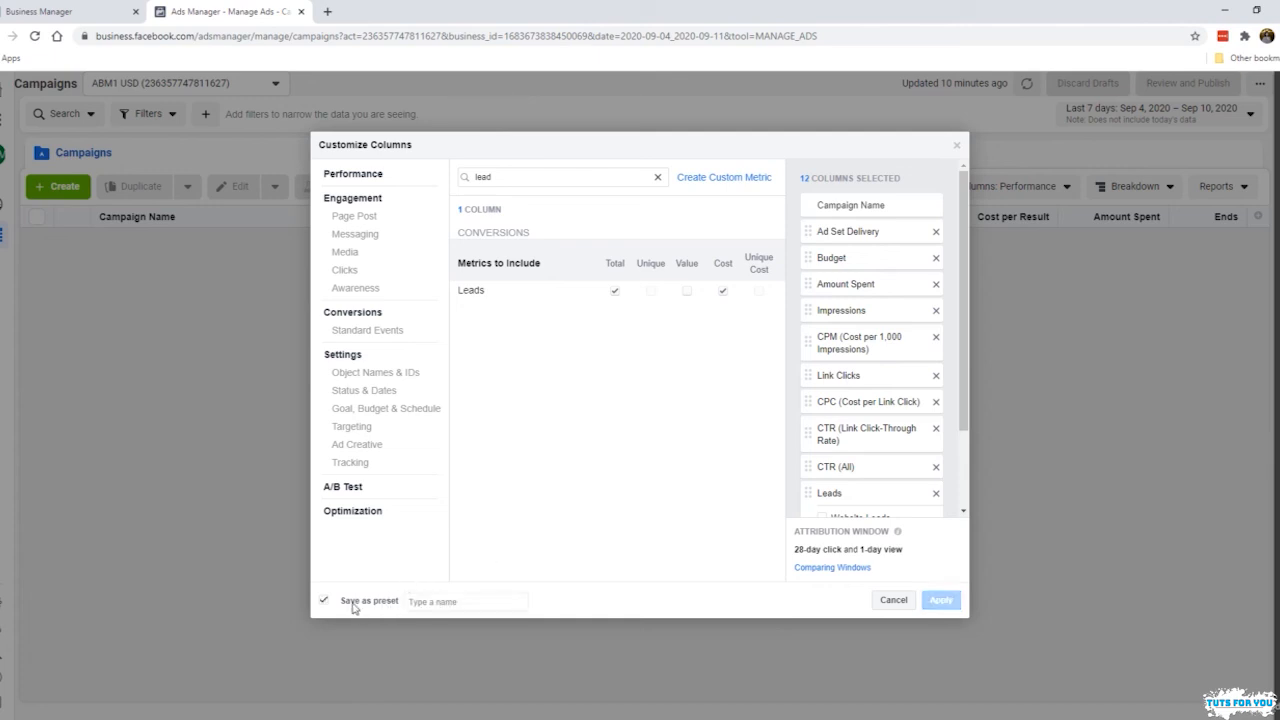
click(438, 604)
text(Lead Gen)
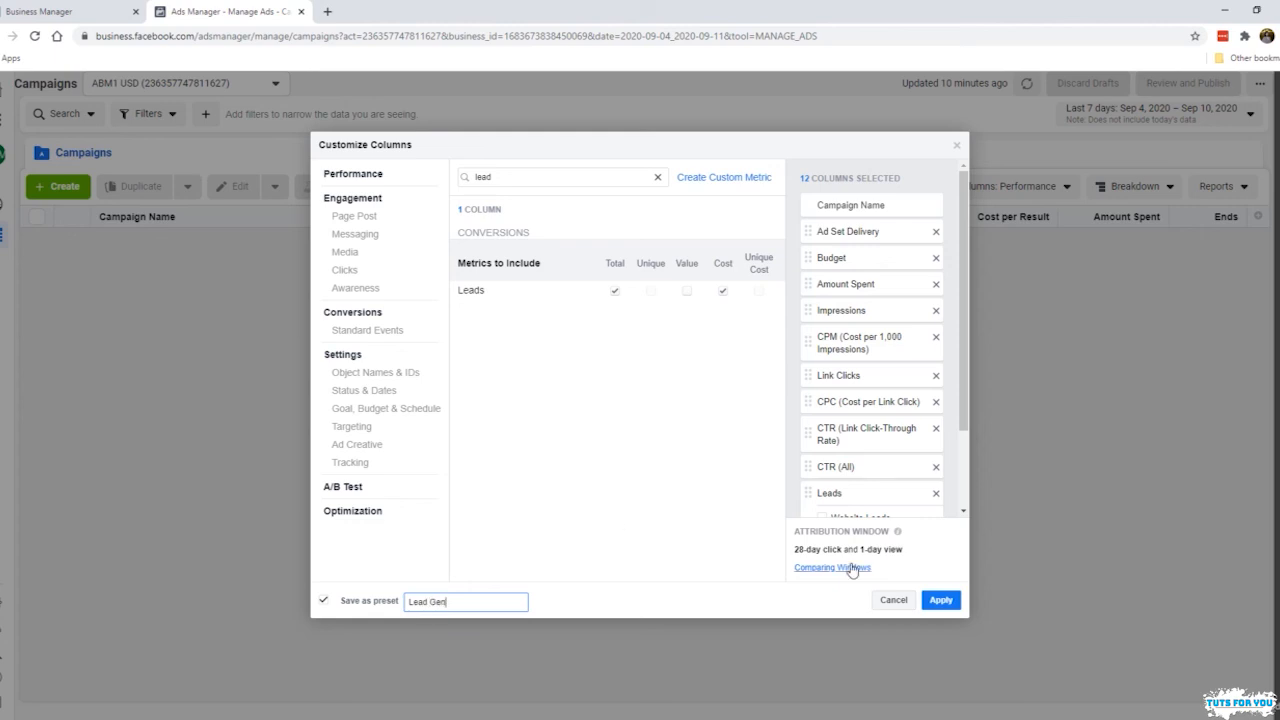
scroll(840, 470, down, 1)
click(939, 602)
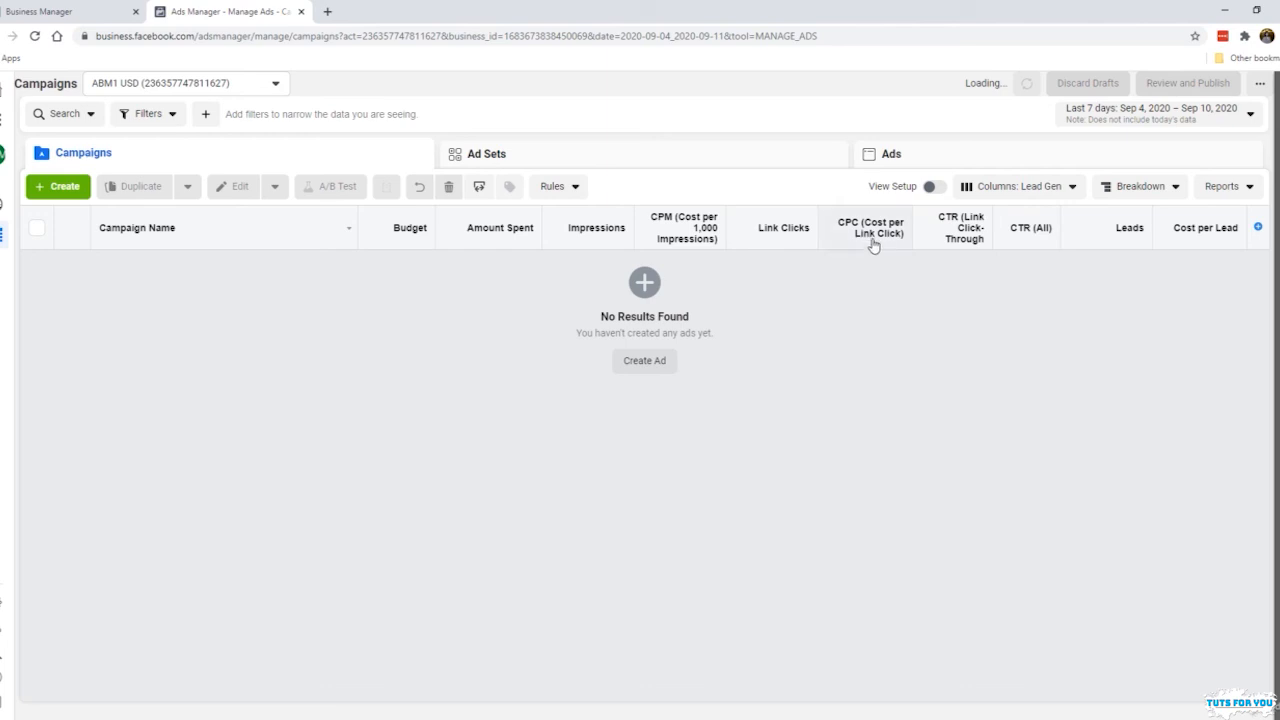
Step: Set the Lead Gen column preset as the default for the campaigns table
mouse_move(960, 245)
click(1041, 190)
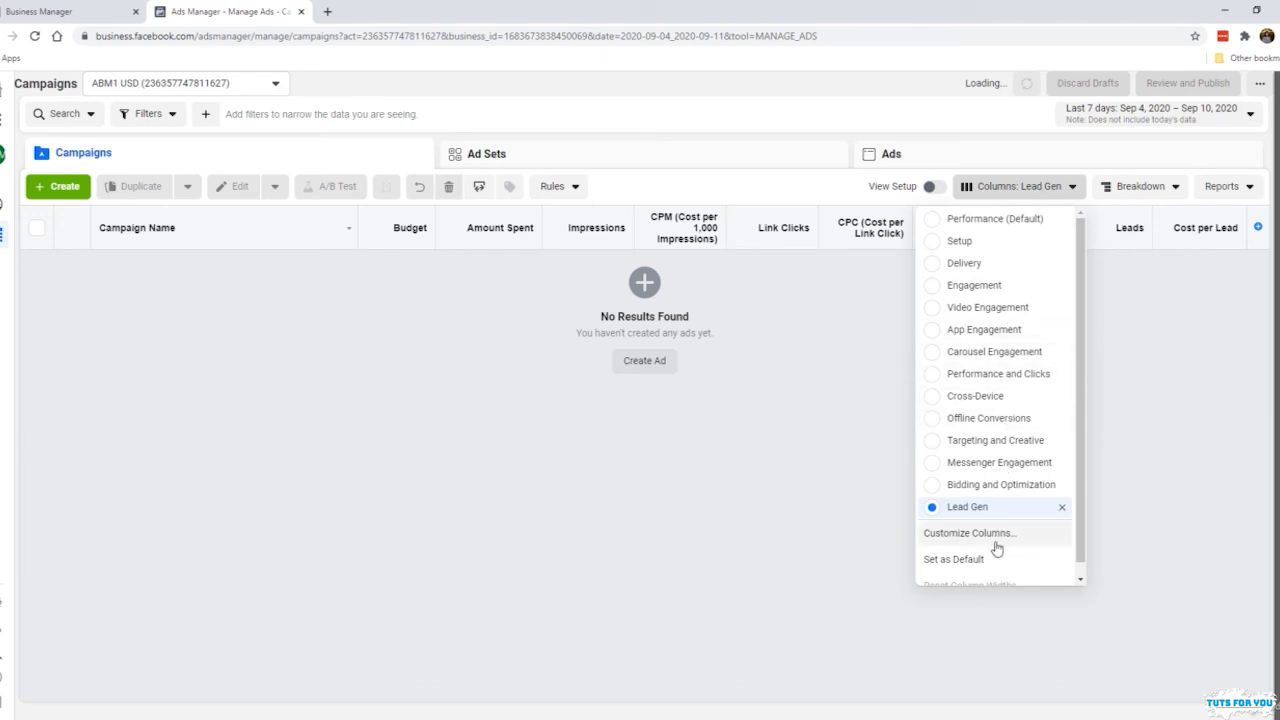
scroll(997, 548, down, 1)
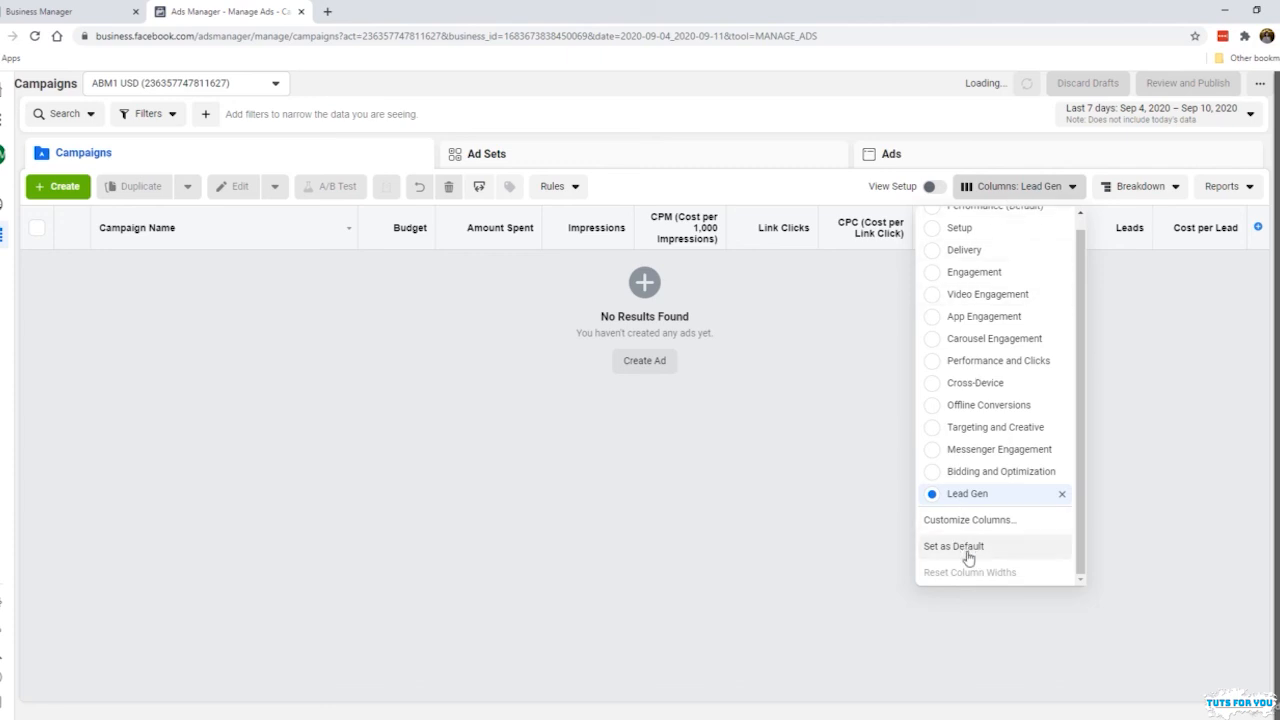
click(967, 550)
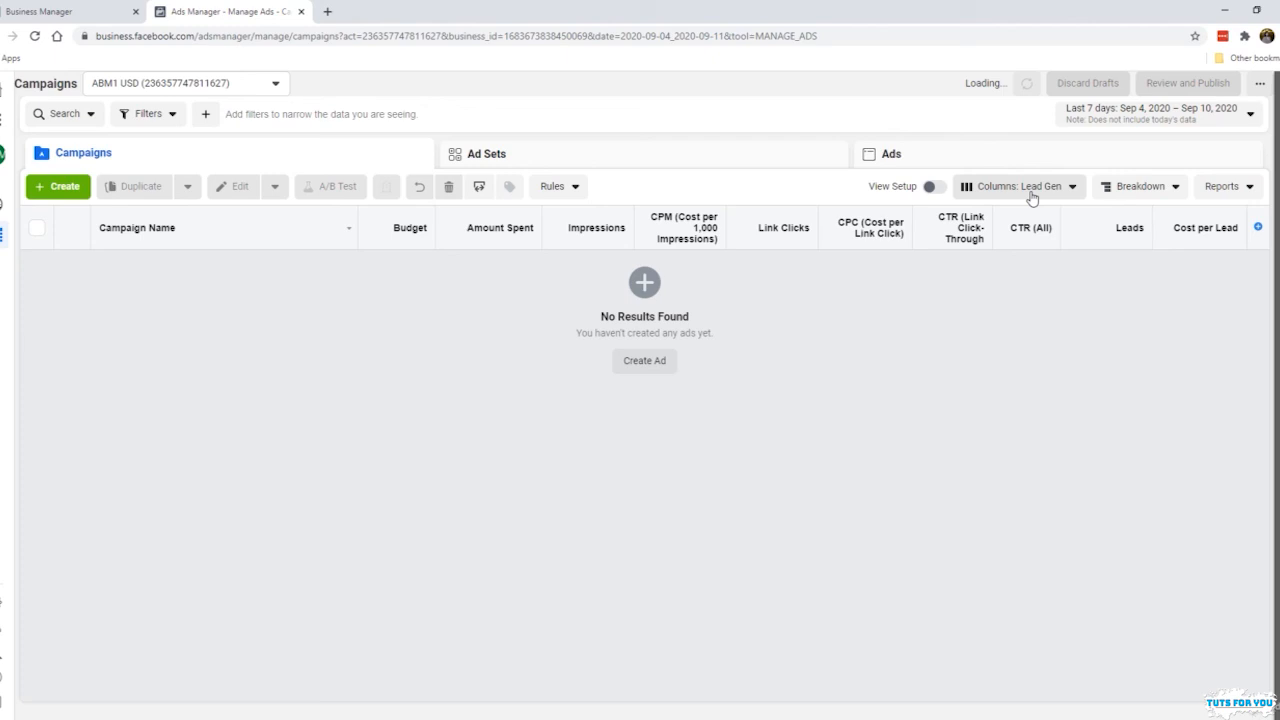
Step: Reload the page and open the list of column presets to check which one is the default
click(33, 37)
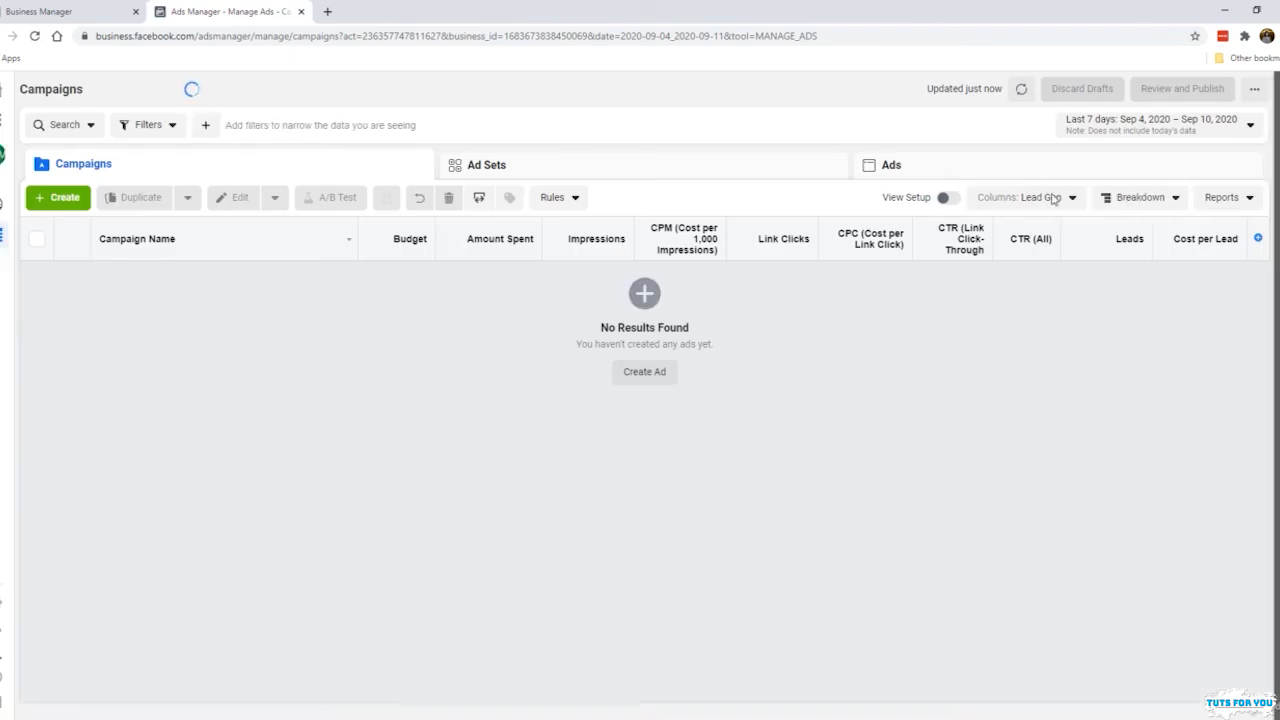
click(1040, 202)
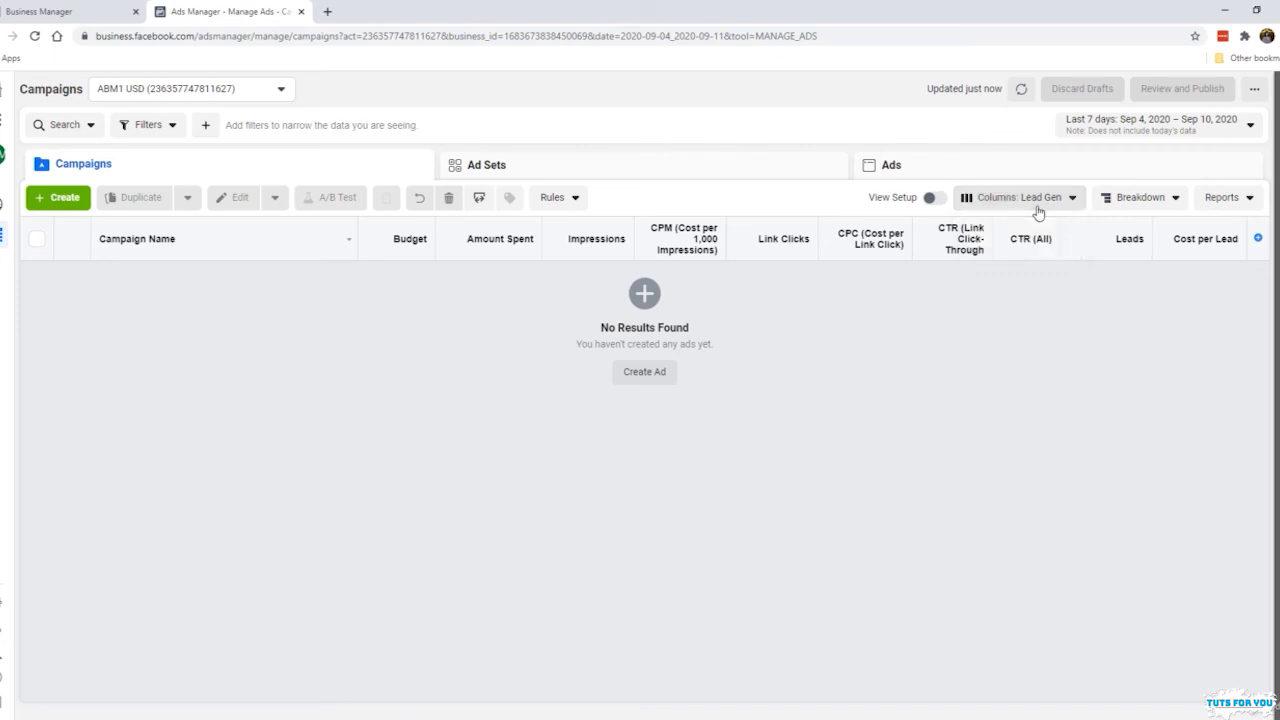
click(1037, 205)
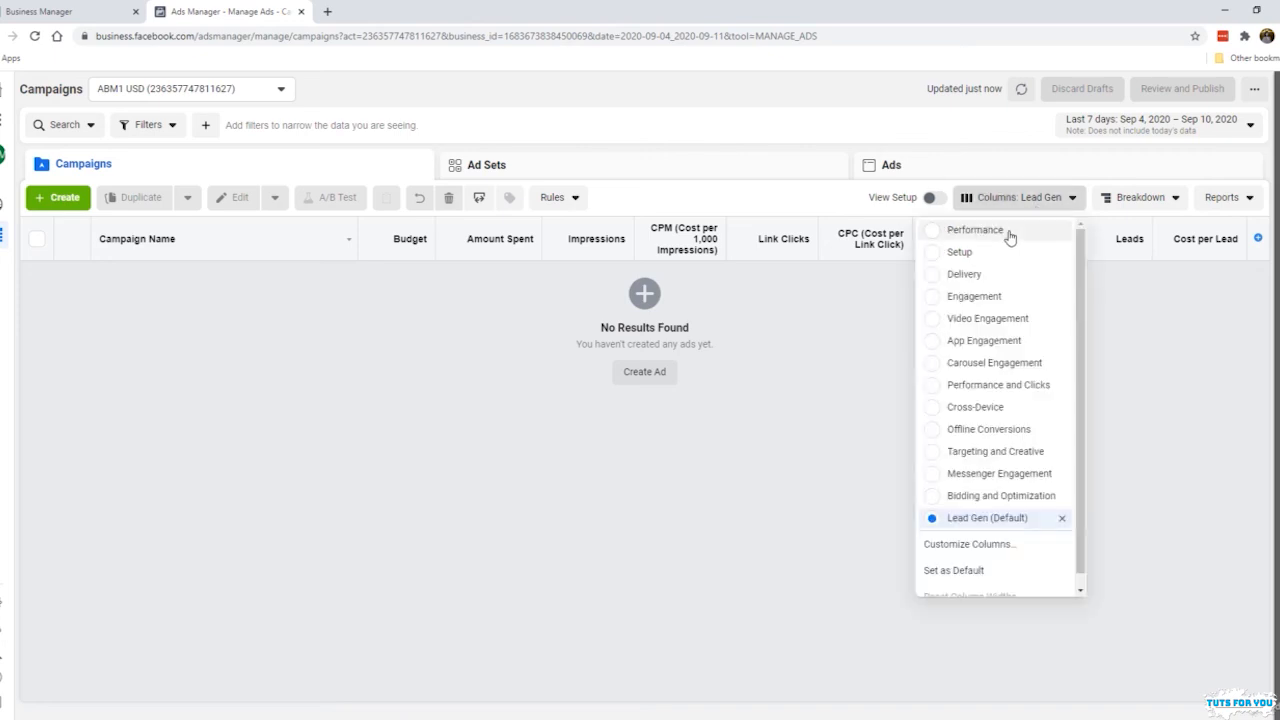
Step: Switch the table to the Performance column preset and back to Lead Gen
click(1010, 231)
click(1011, 199)
scroll(980, 409, down, 1)
click(980, 505)
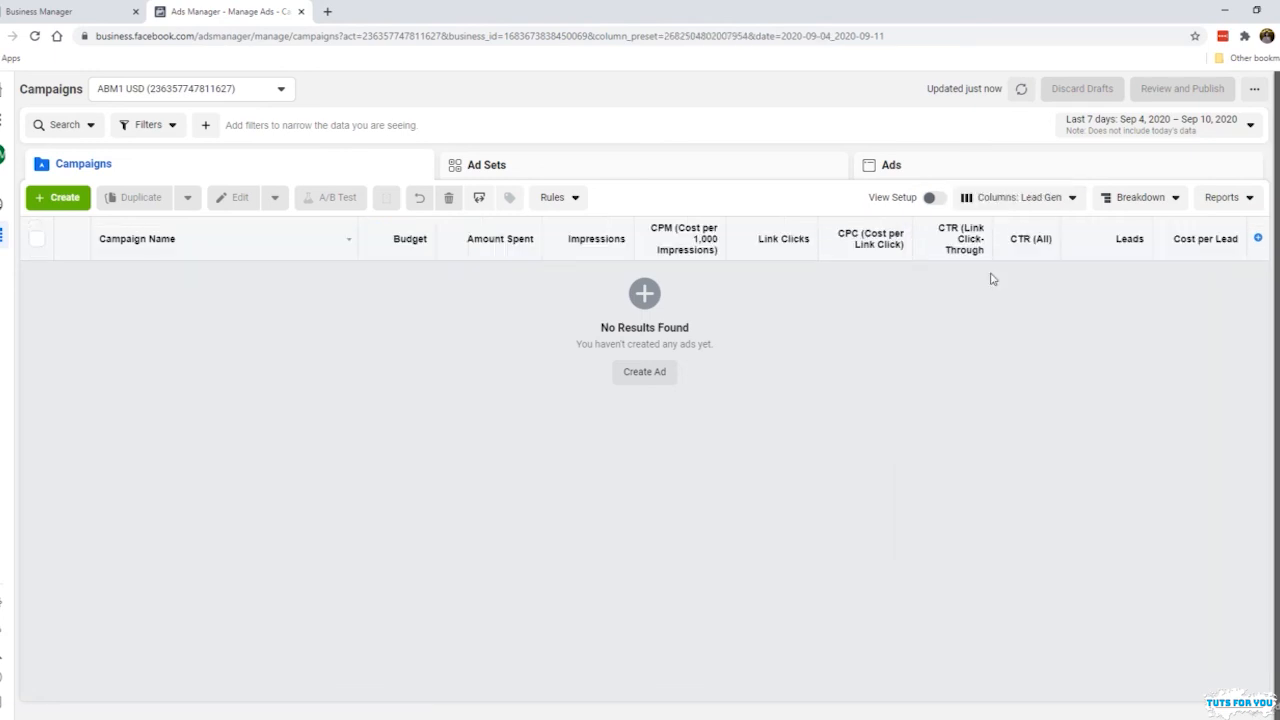
Step: Reopen the column customization for the Lead Gen preset, review its selected columns and close it without changes
click(1018, 203)
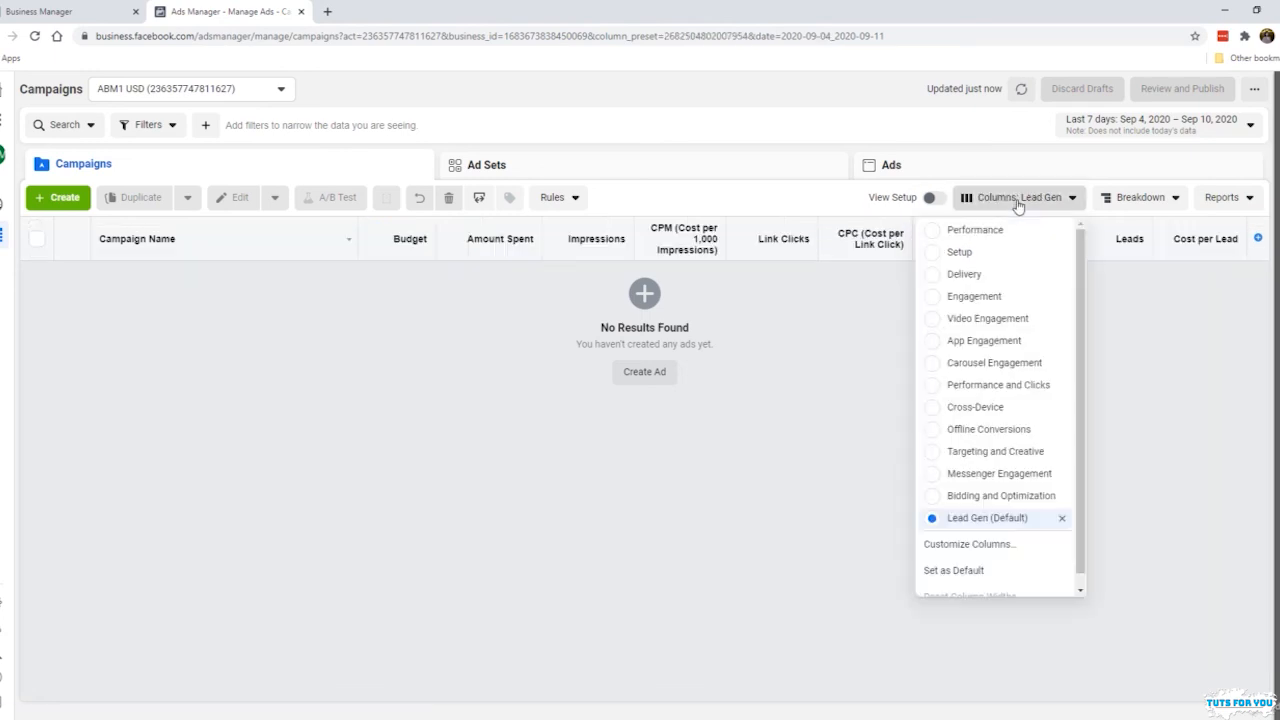
scroll(1000, 403, down, 1)
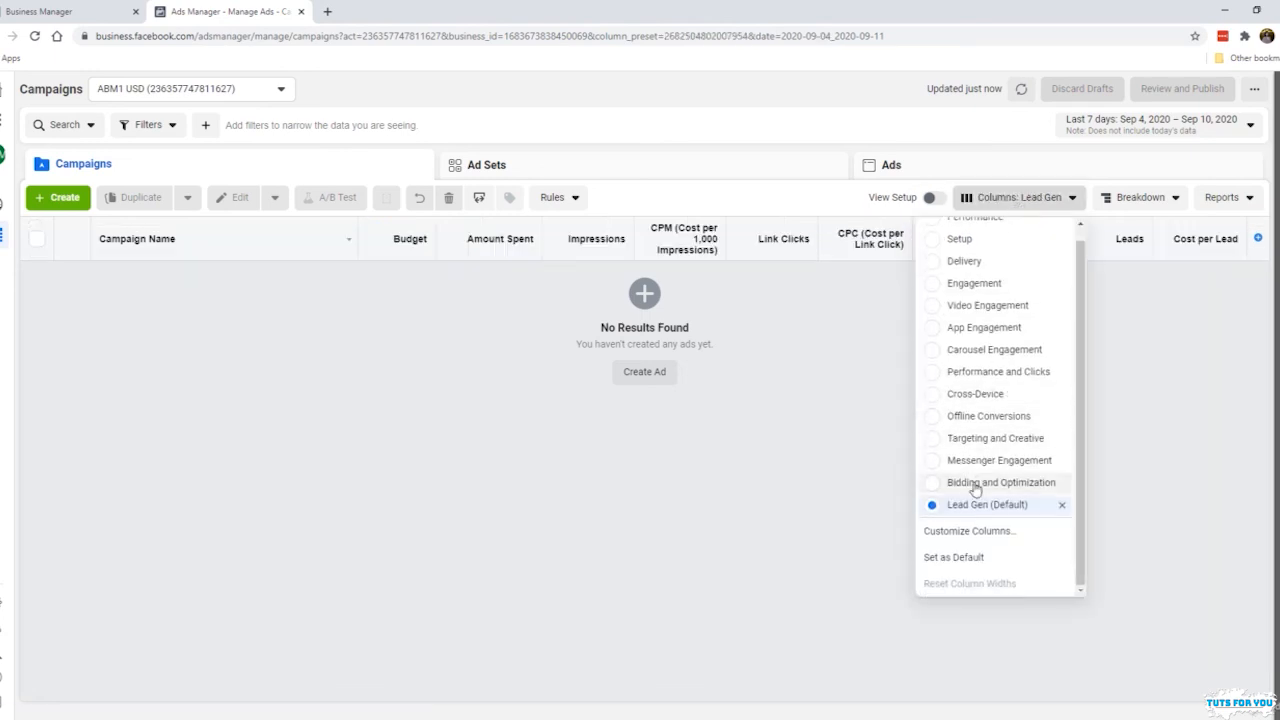
click(945, 530)
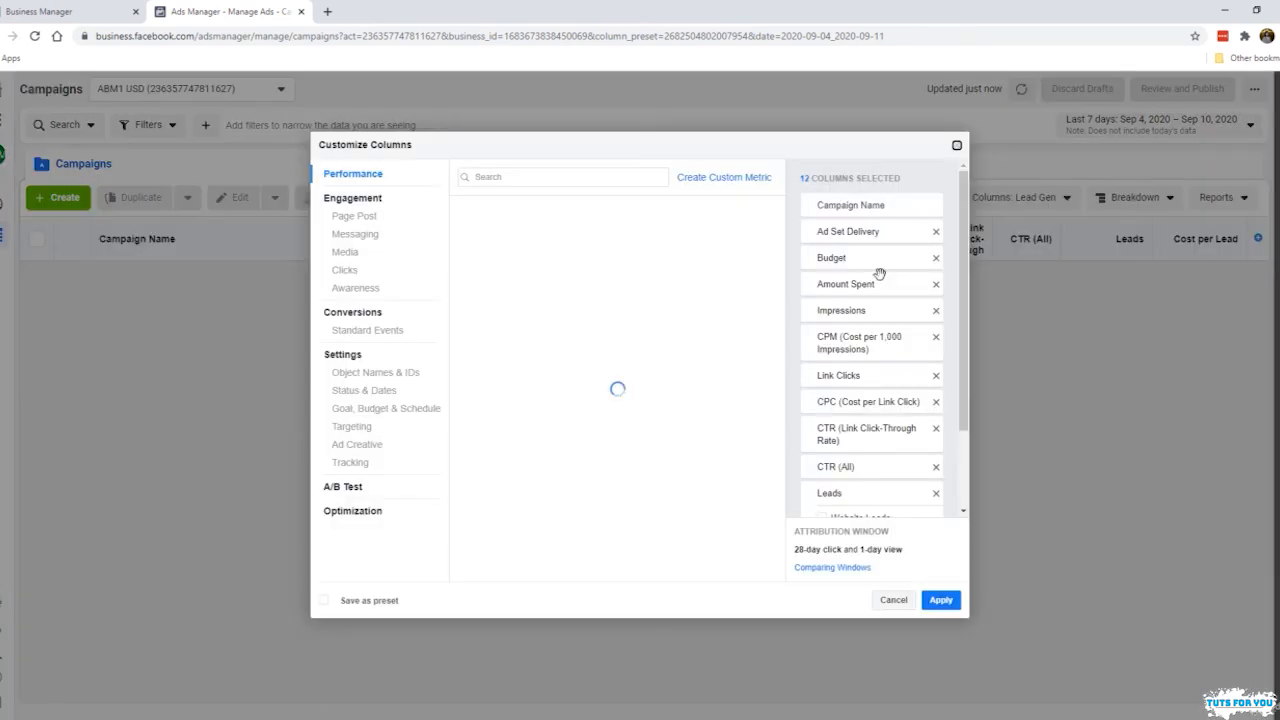
scroll(879, 273, down, 2)
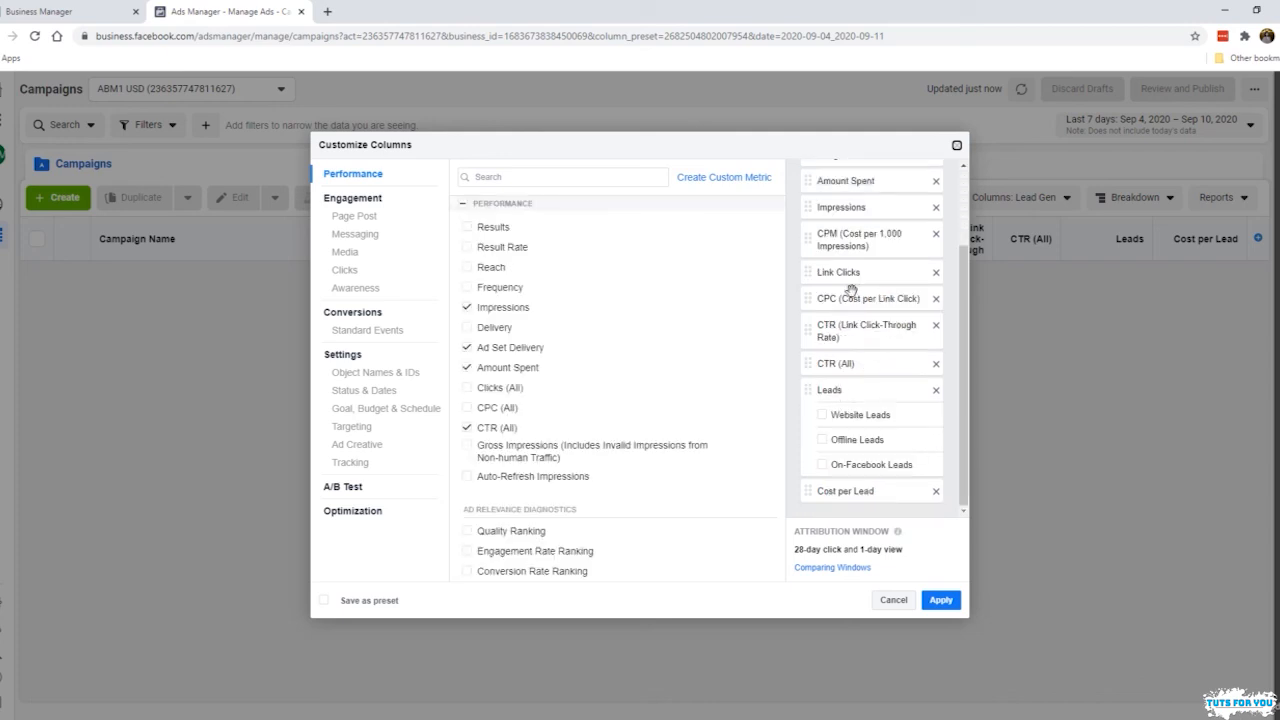
scroll(851, 229, up, 2)
scroll(877, 510, down, 2)
click(956, 148)
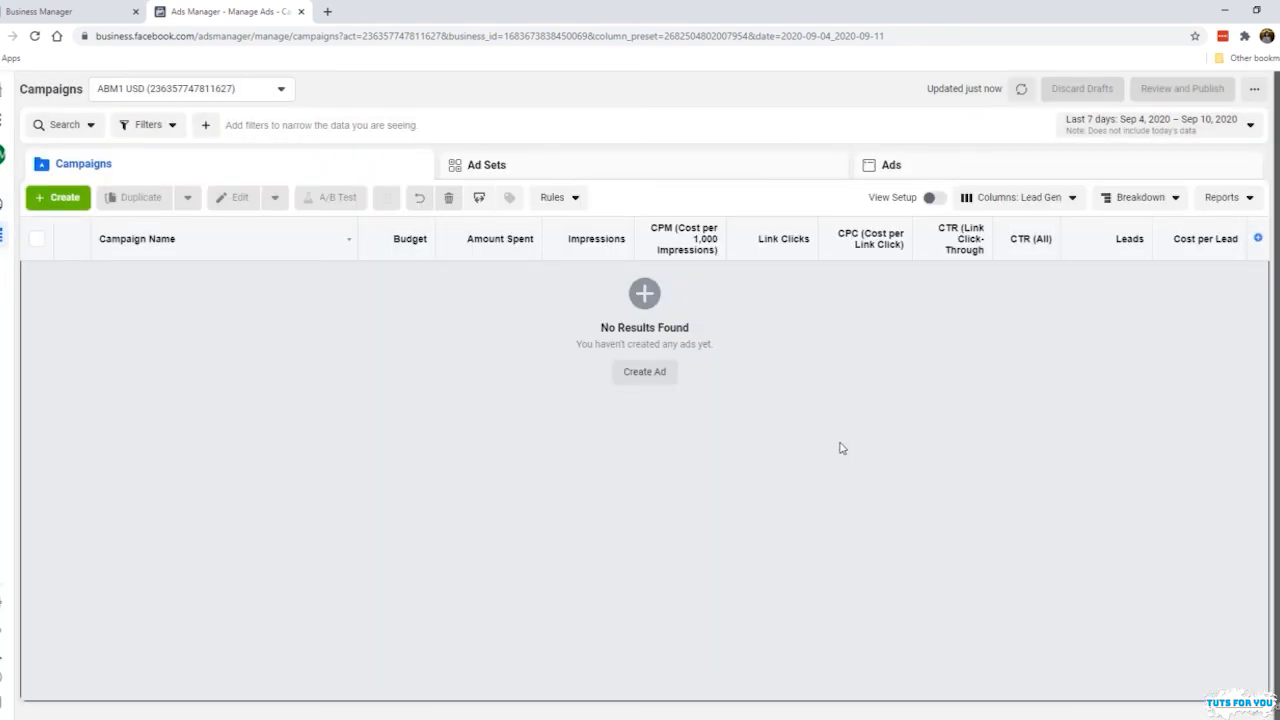